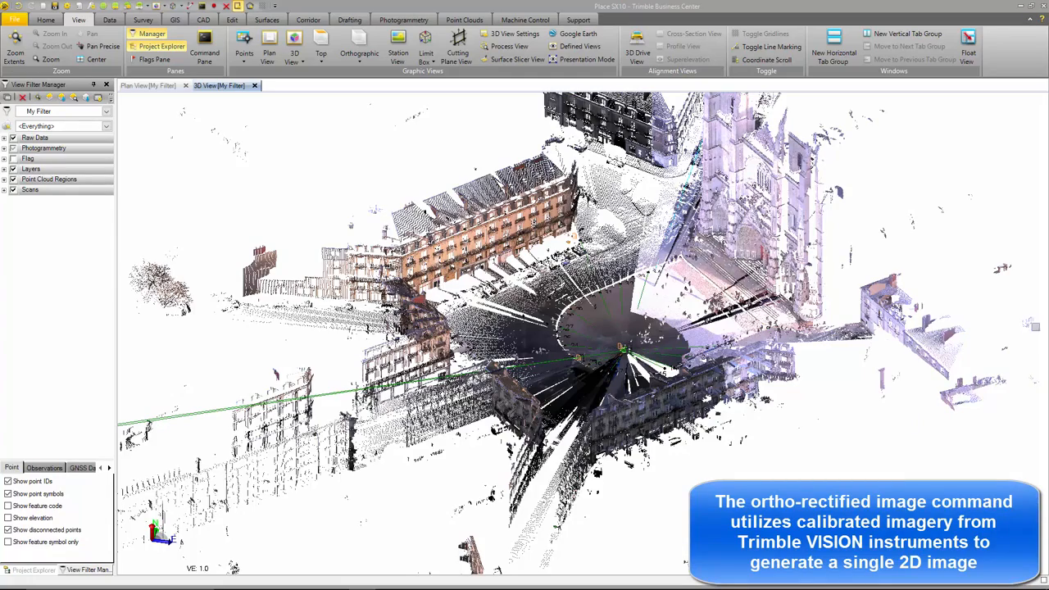
- Look over the plaza and building facades in the 3D point cloud and start the Create Orthorectified Image command
scroll(622, 361, "up", 5)
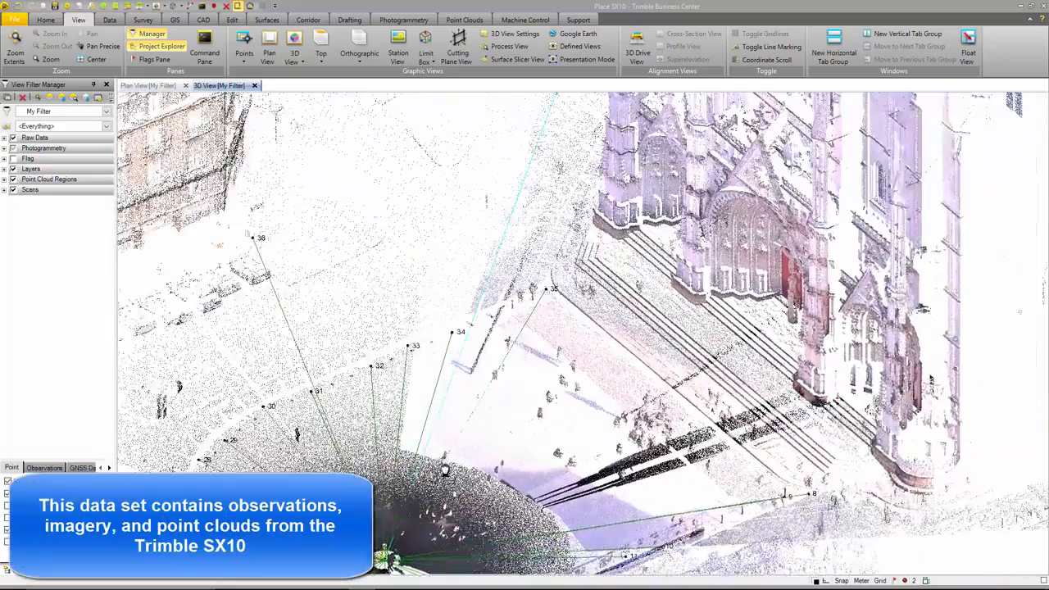
middle_click_drag(444, 469, 916, 323)
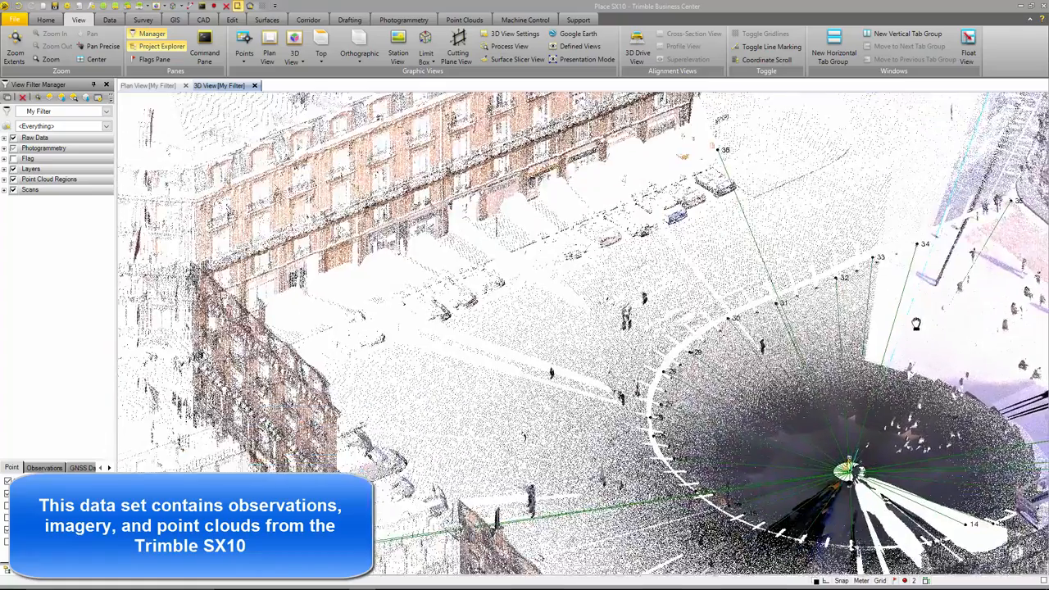
scroll(916, 324, "up", 2)
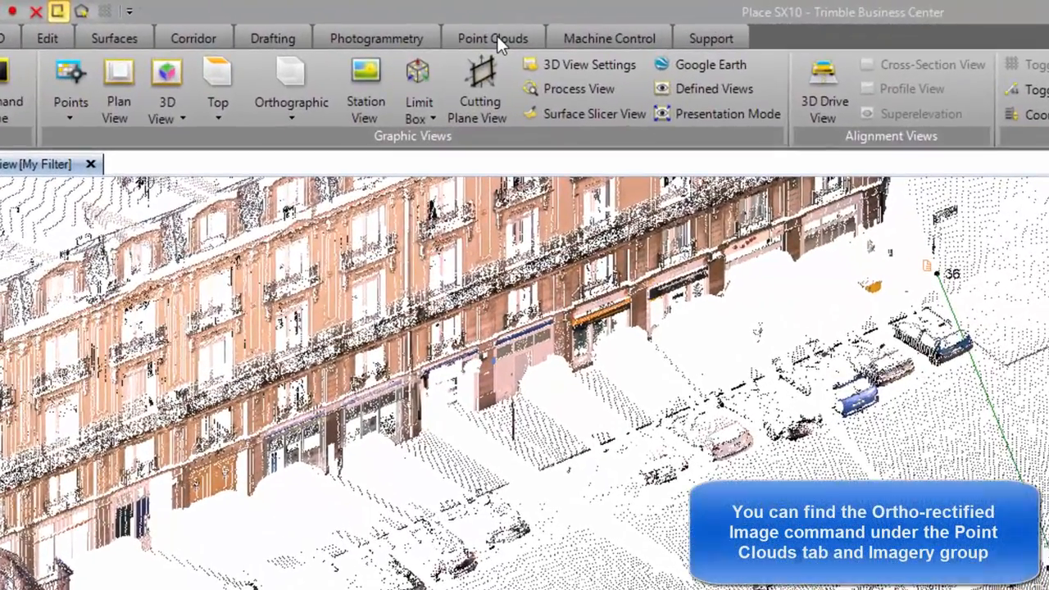
left_click(464, 19)
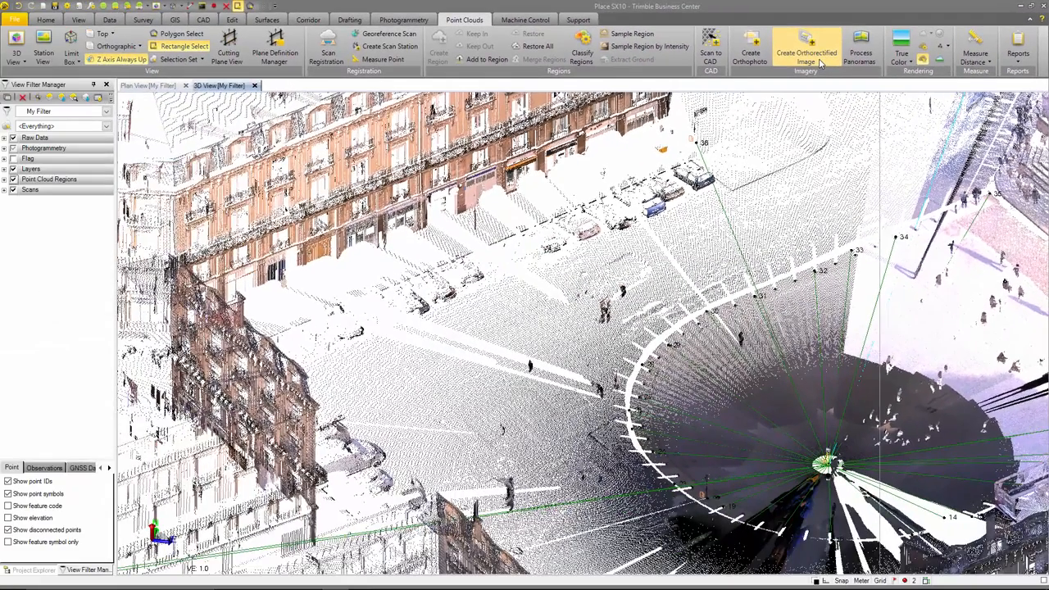
left_click(611, 119)
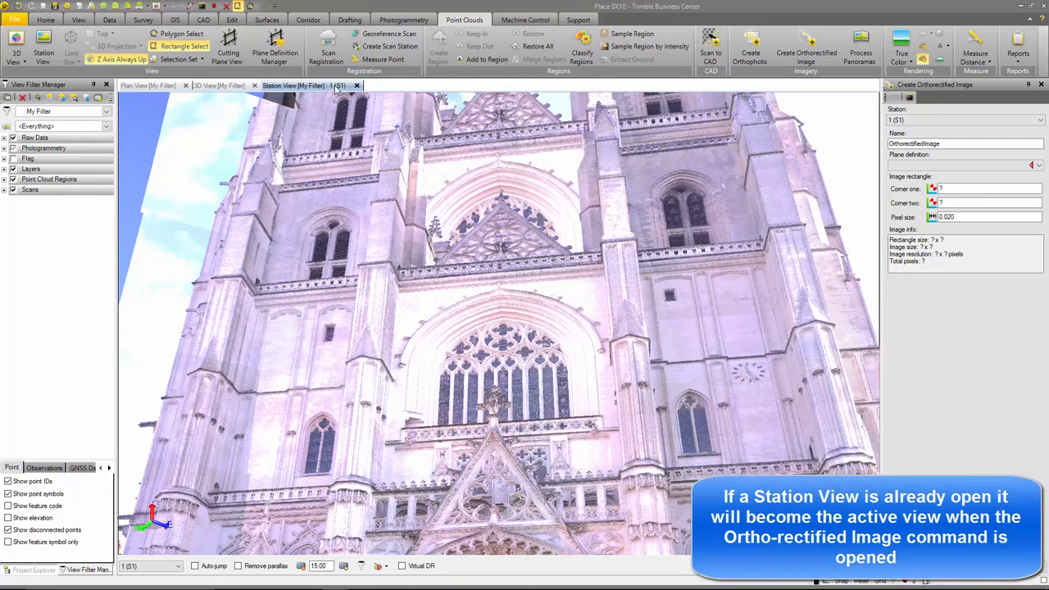
- Face the station view toward the long tan building and hide the raw data, layers, point cloud regions and scans
middle_click_drag(195, 201, 670, 96)
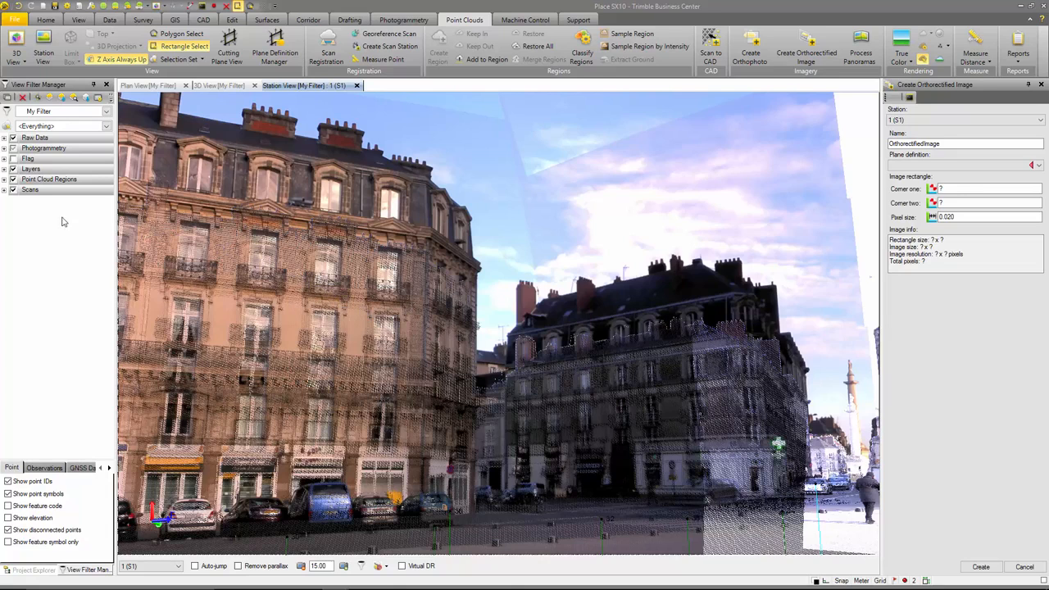
left_click(12, 179)
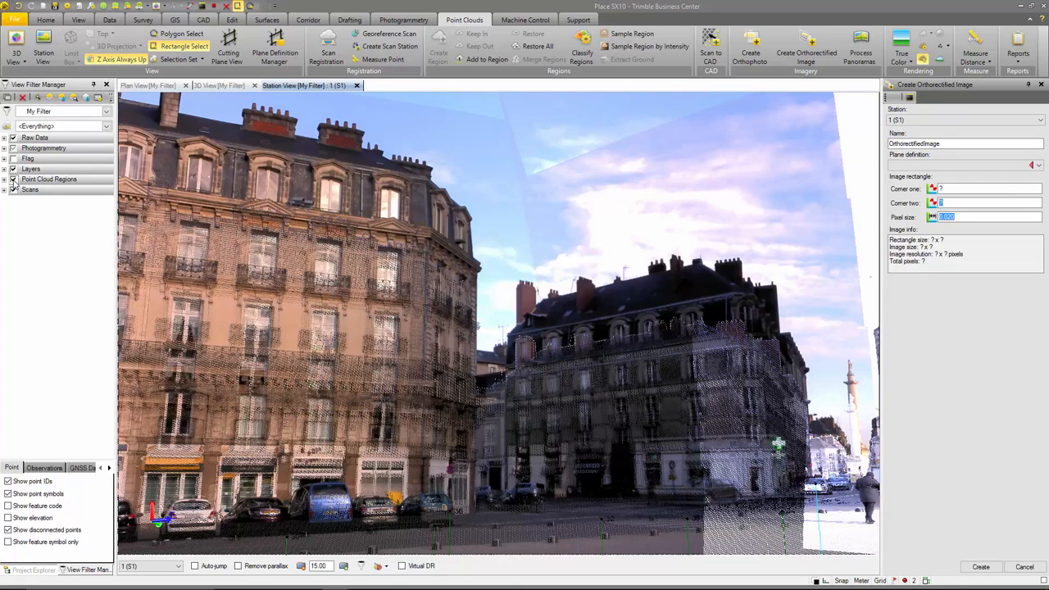
middle_click_drag(263, 267, 554, 262)
scroll(539, 263, "down", 5)
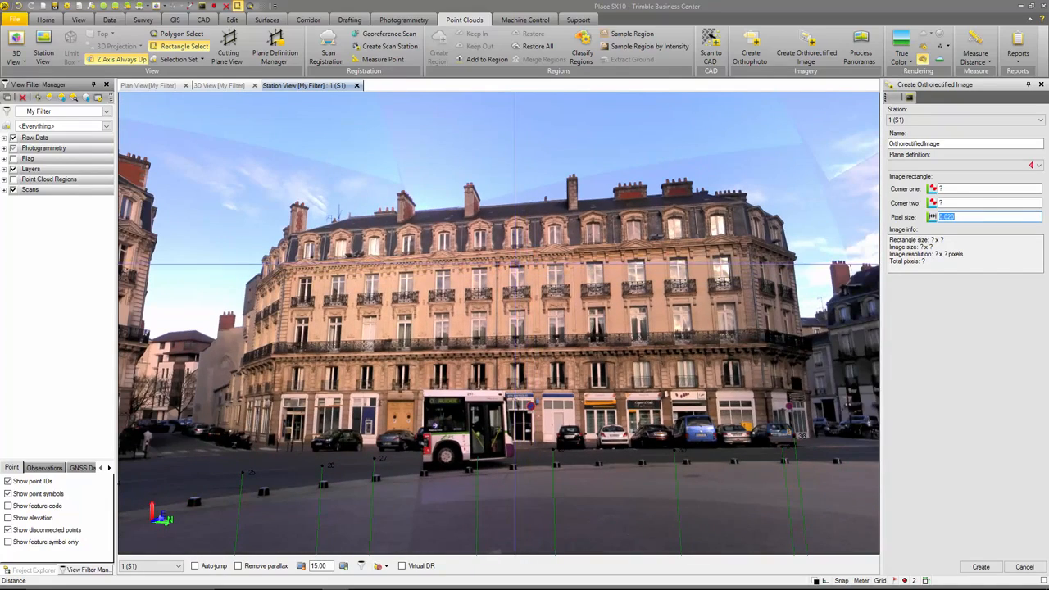
middle_click_drag(360, 278, 482, 246)
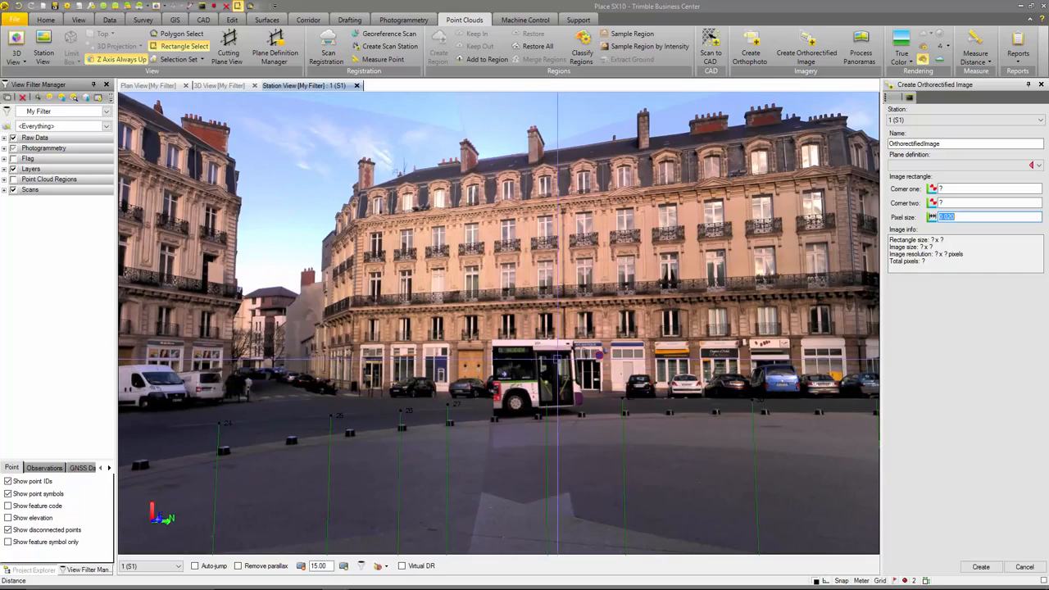
middle_click_drag(304, 229, 224, 274)
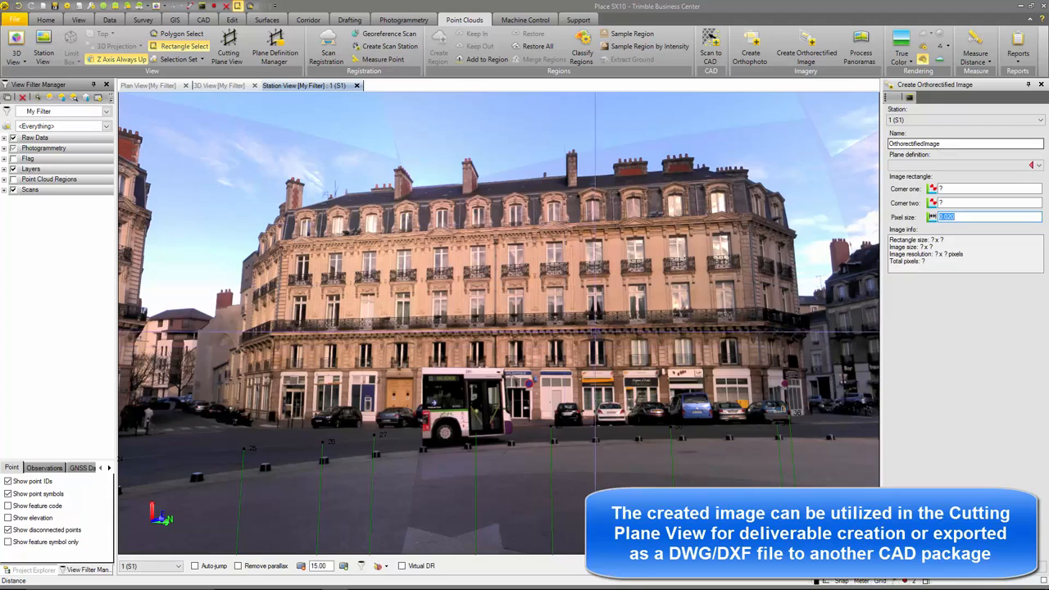
left_click(12, 138)
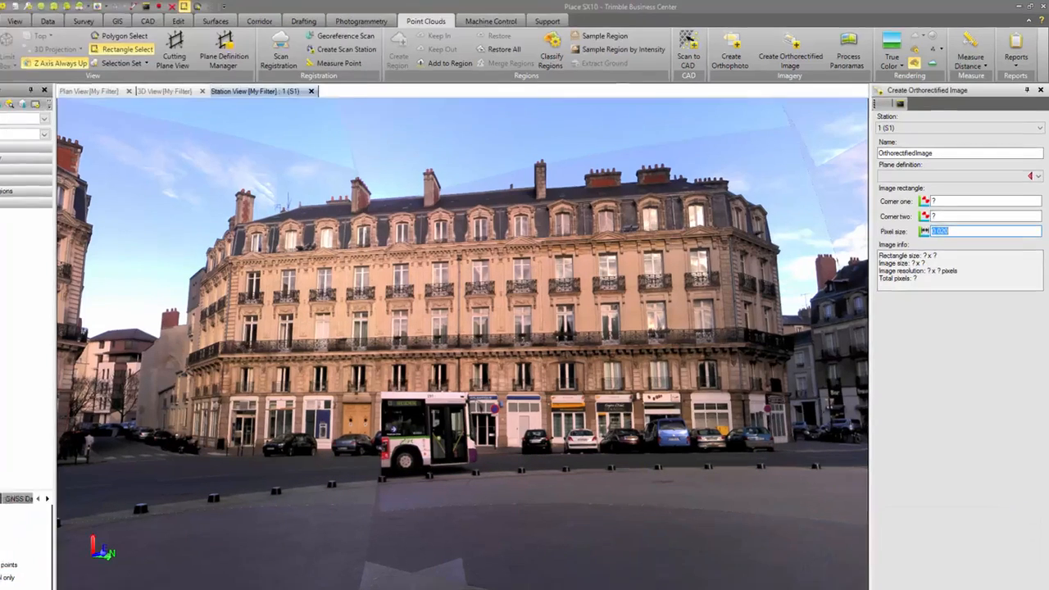
- Name the orthorectified image Front of Building
left_click(945, 144)
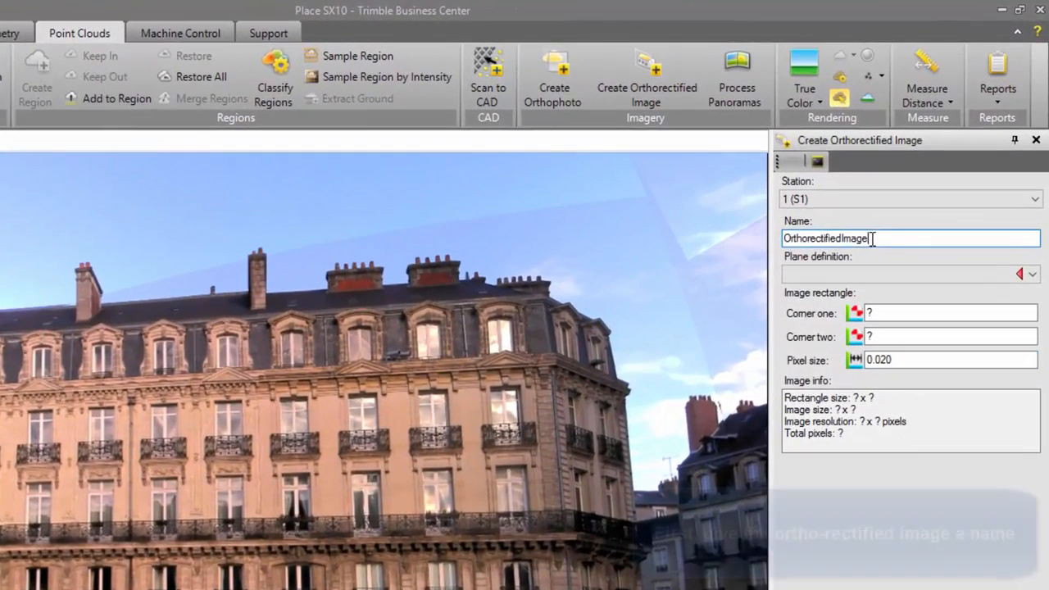
left_click_drag(873, 238, 784, 238)
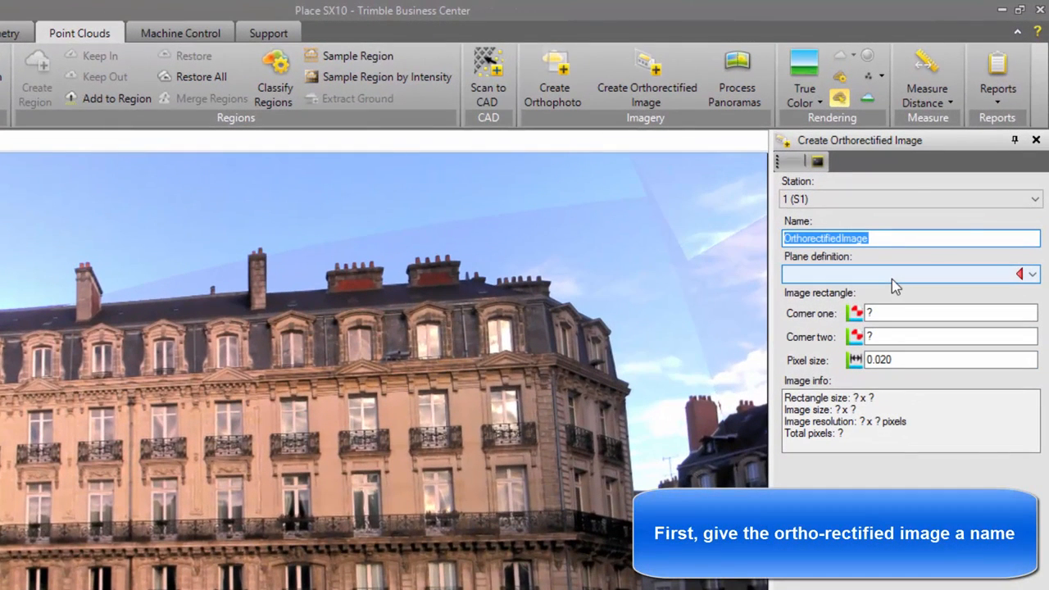
type("Front of")
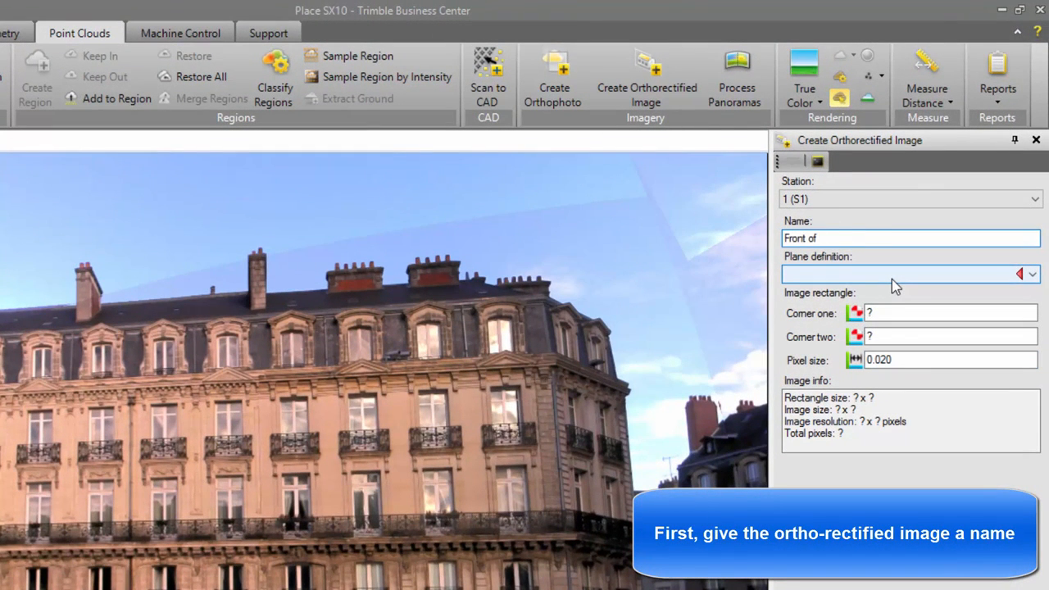
type(" Build")
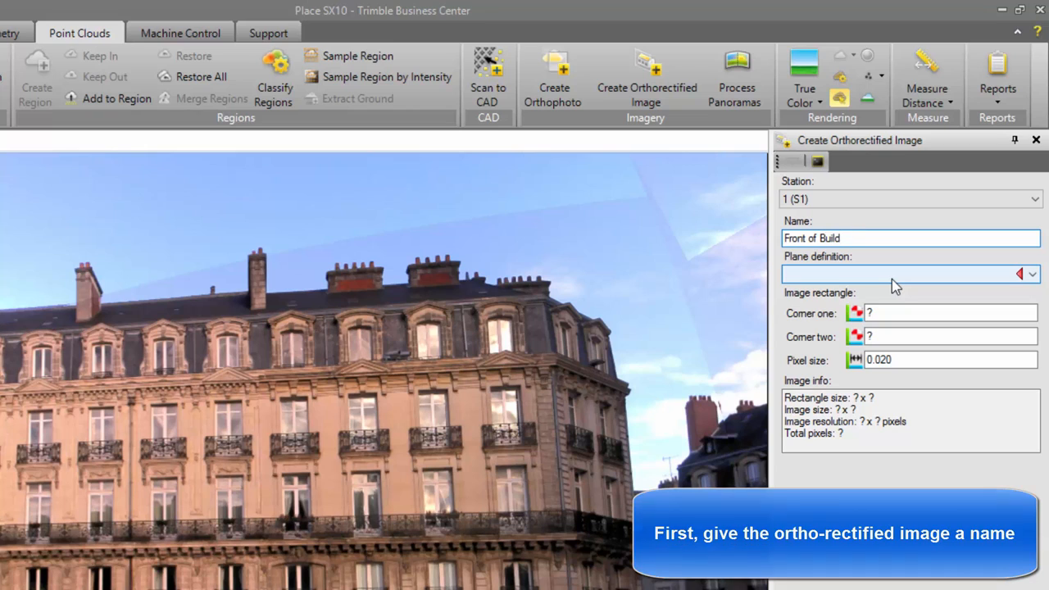
key("BackSpace")
type("iding")
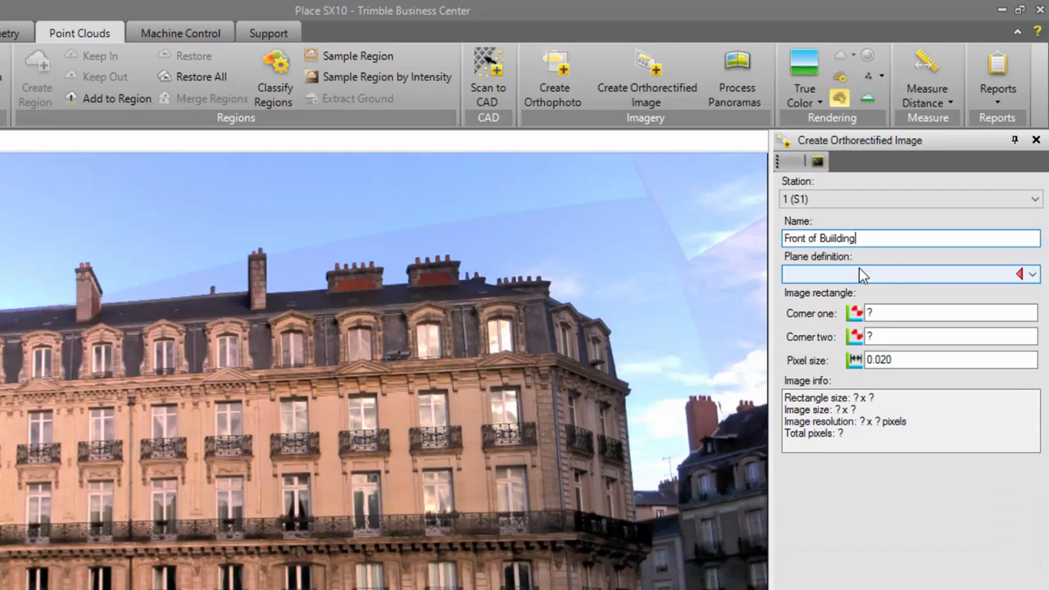
- Create a new plane definition for the image and name it Front of Building
left_click(859, 273)
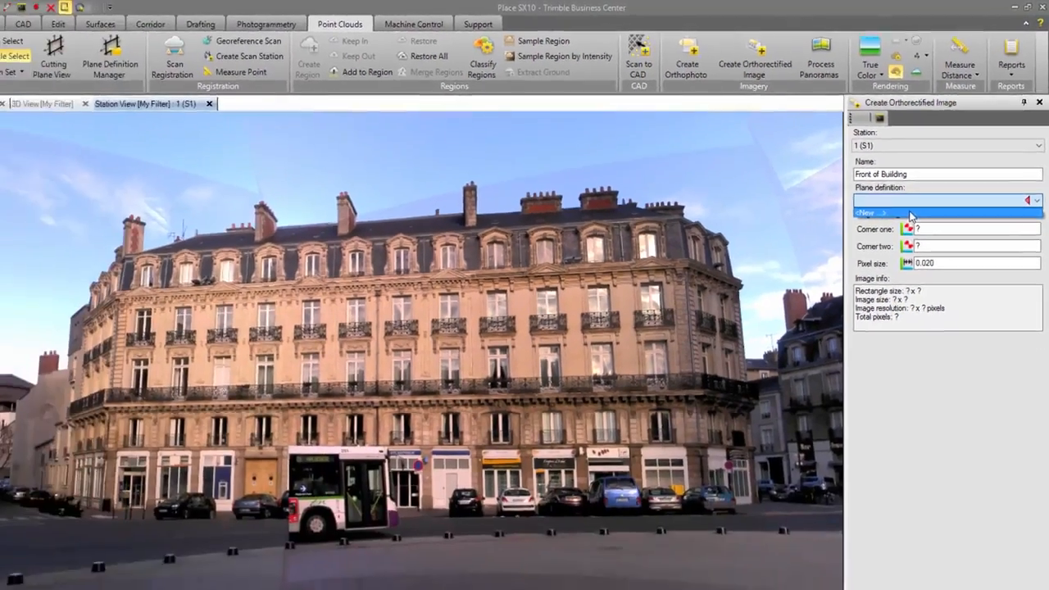
left_click(880, 265)
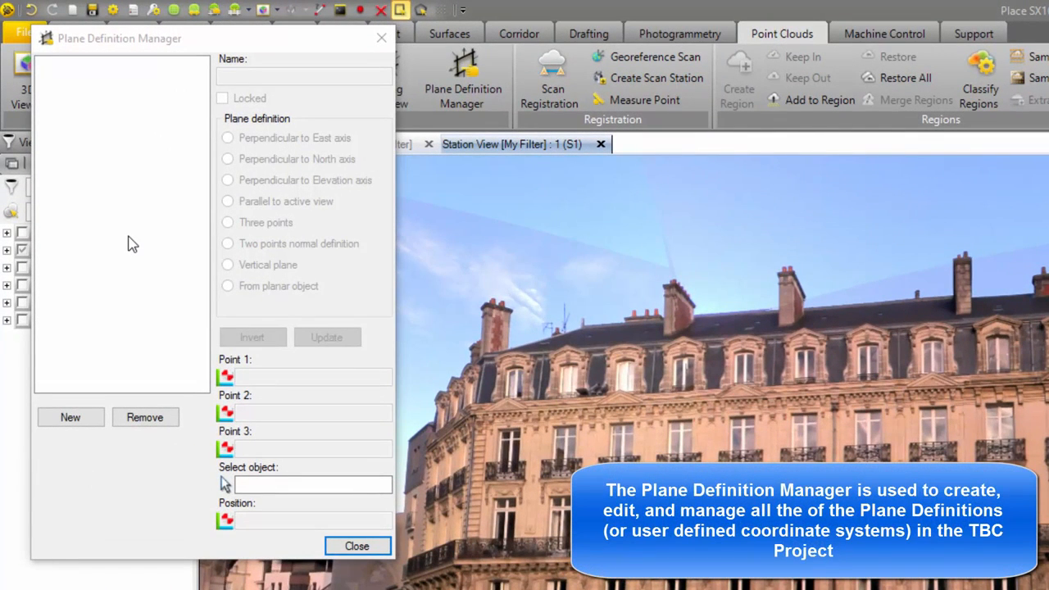
left_click(85, 418)
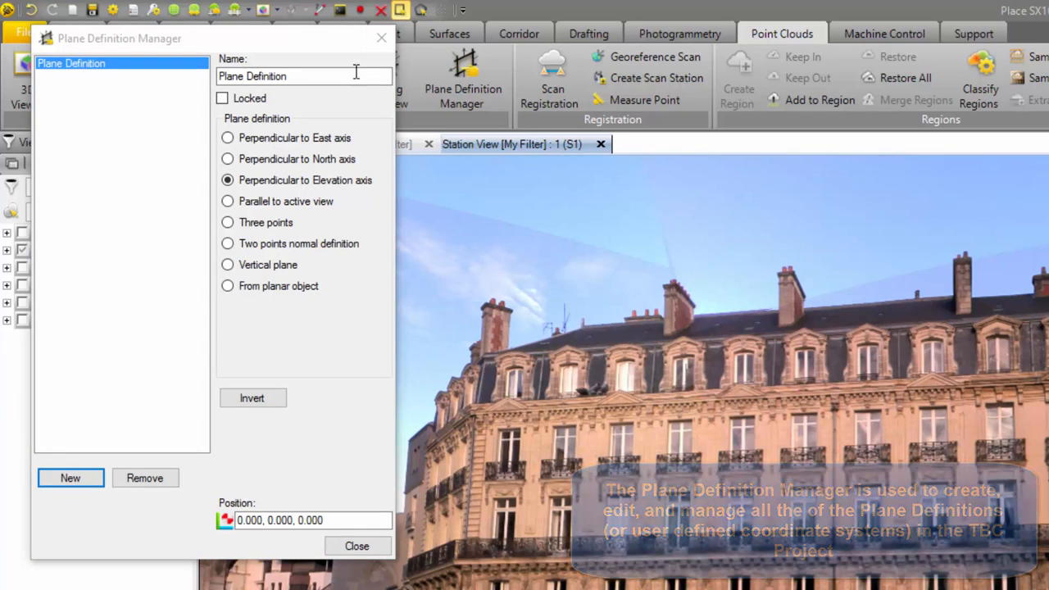
left_click_drag(354, 73, 205, 78)
type("Fron")
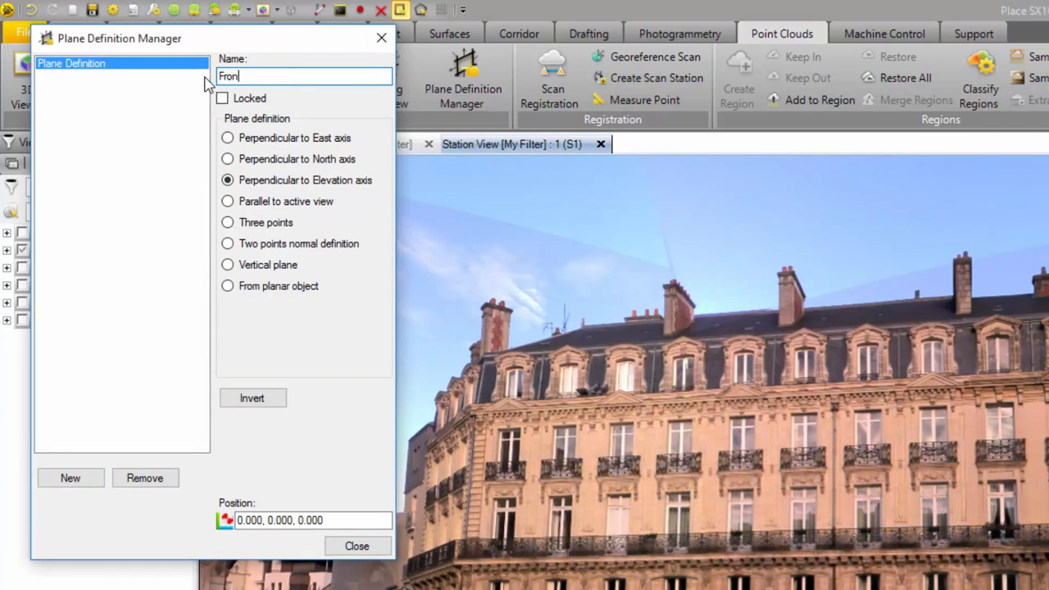
type("t of Building")
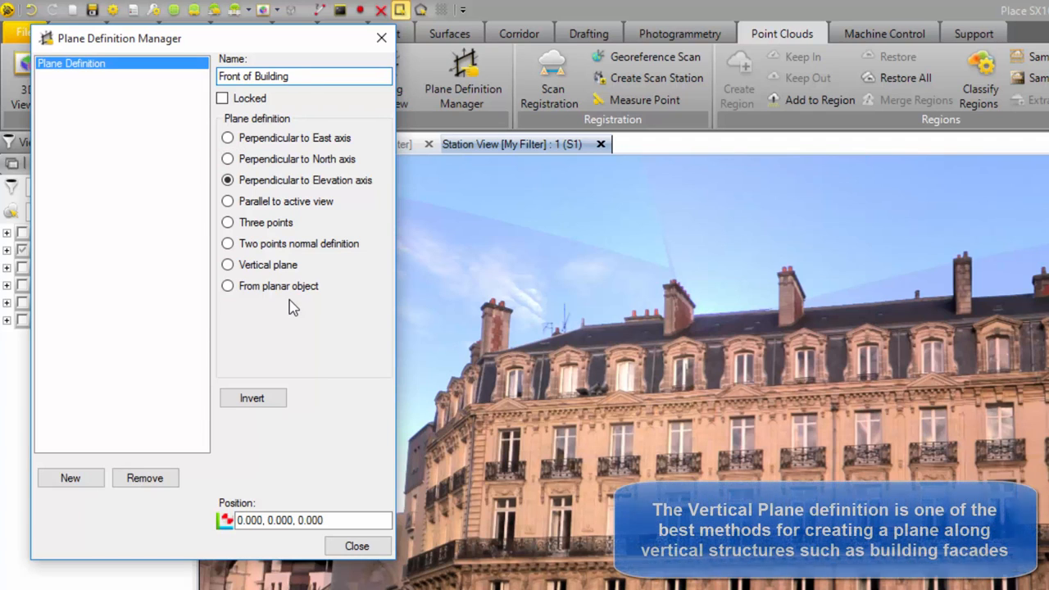
- Define the Front of Building plane as a vertical plane and show the scans and point cloud regions again
left_click(228, 264)
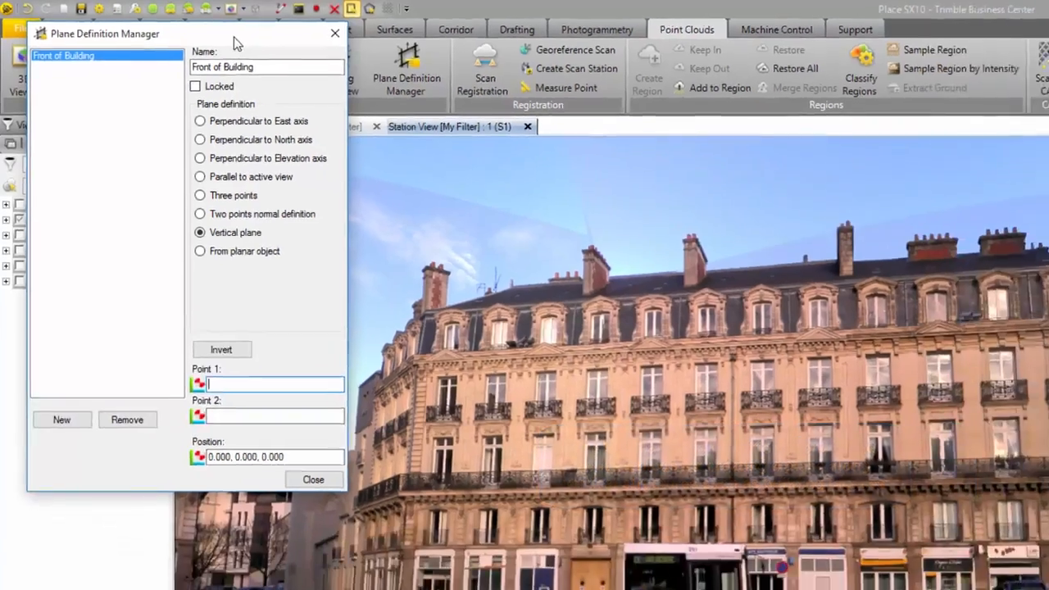
left_click_drag(233, 37, 1048, 356)
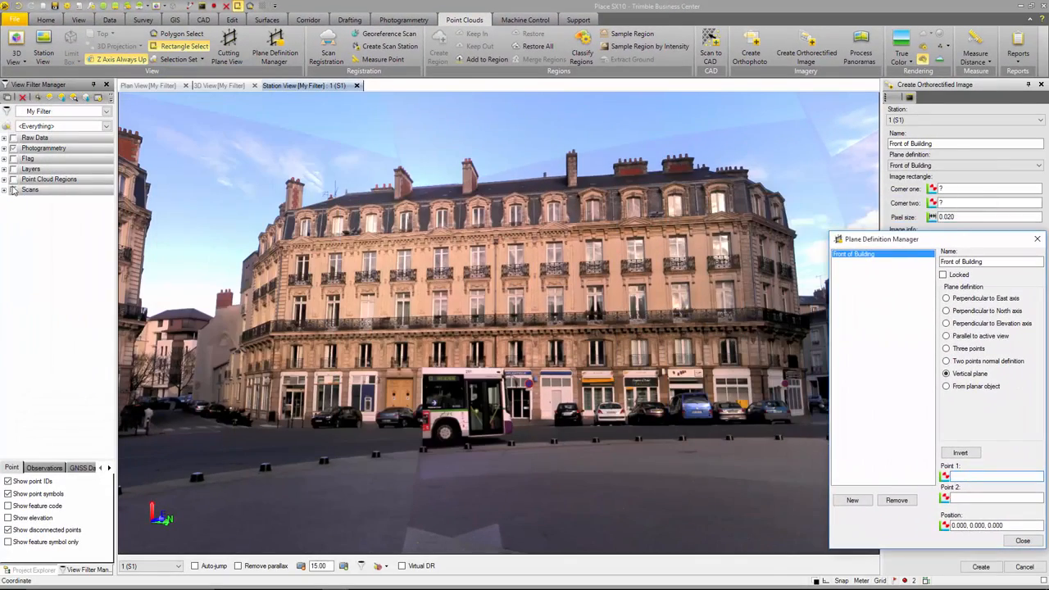
left_click(13, 189)
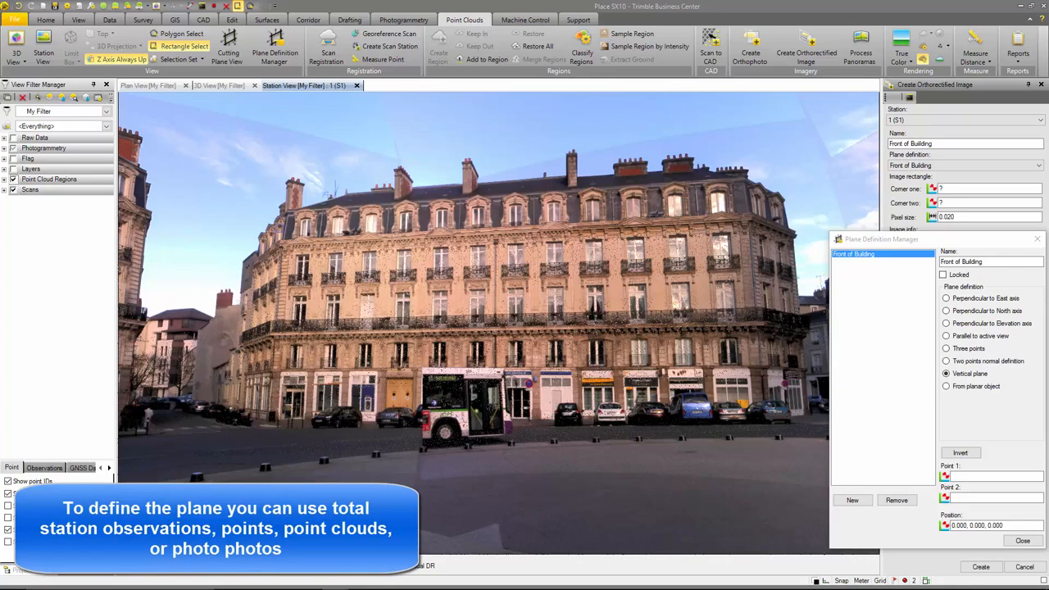
- Pick two scan points near opposite ends of the facade for the vertical plane and position its origin at the facade's lower-left base
left_click(956, 473)
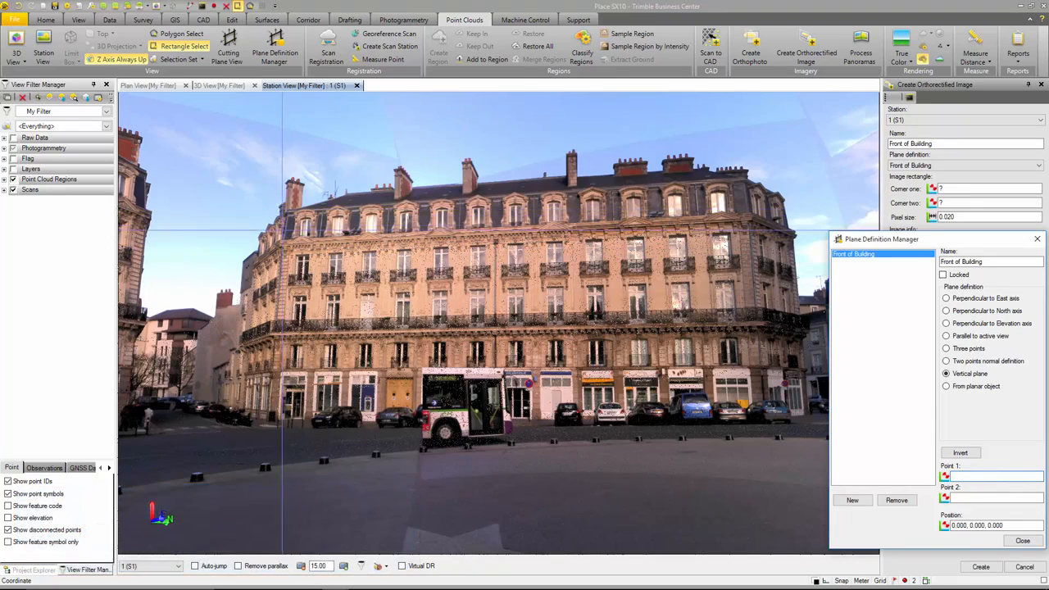
left_click(282, 237)
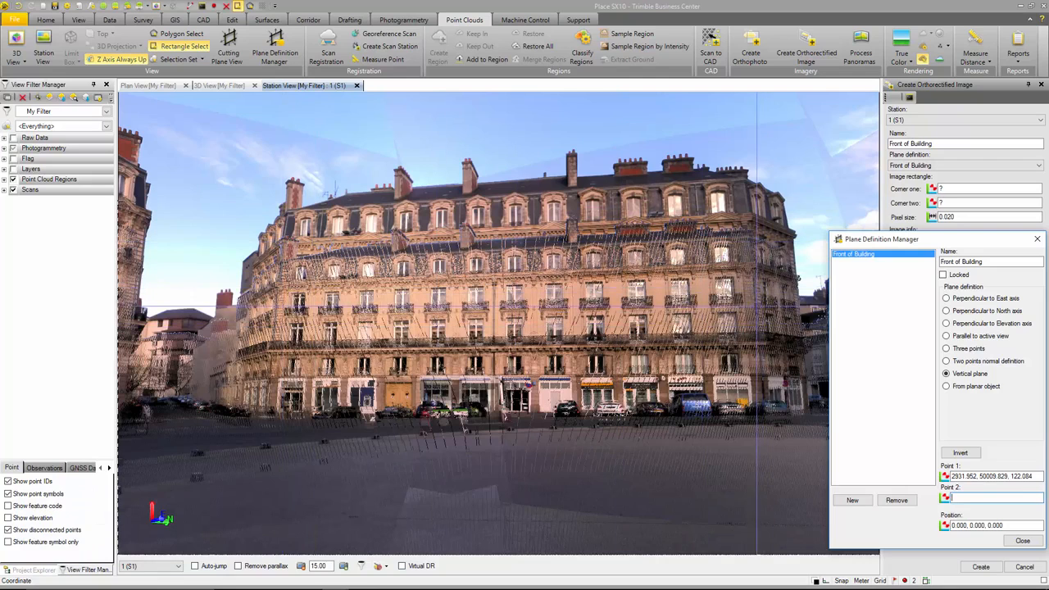
left_click(750, 331)
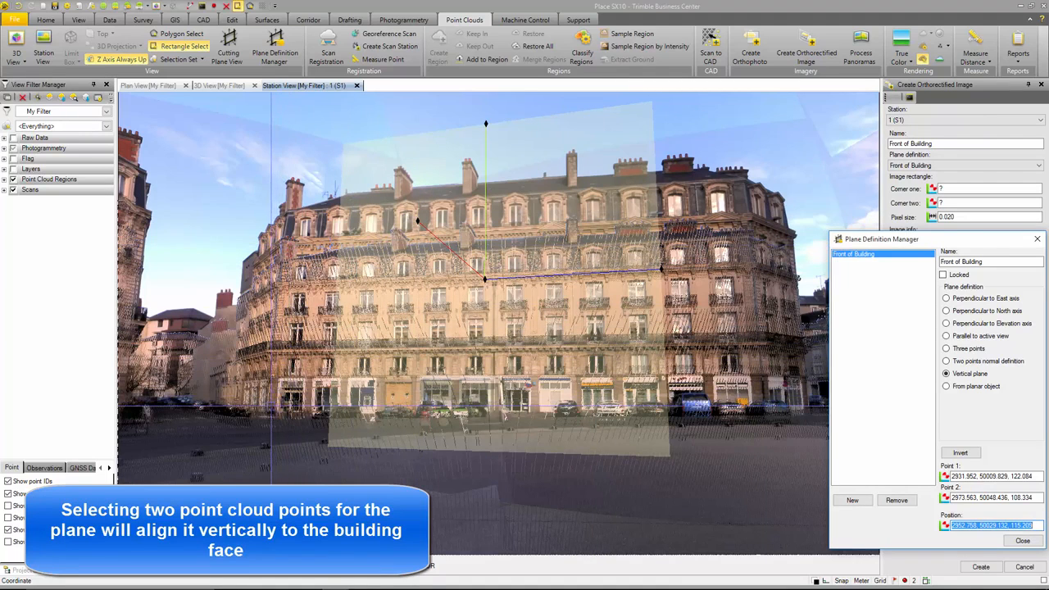
left_click(271, 408)
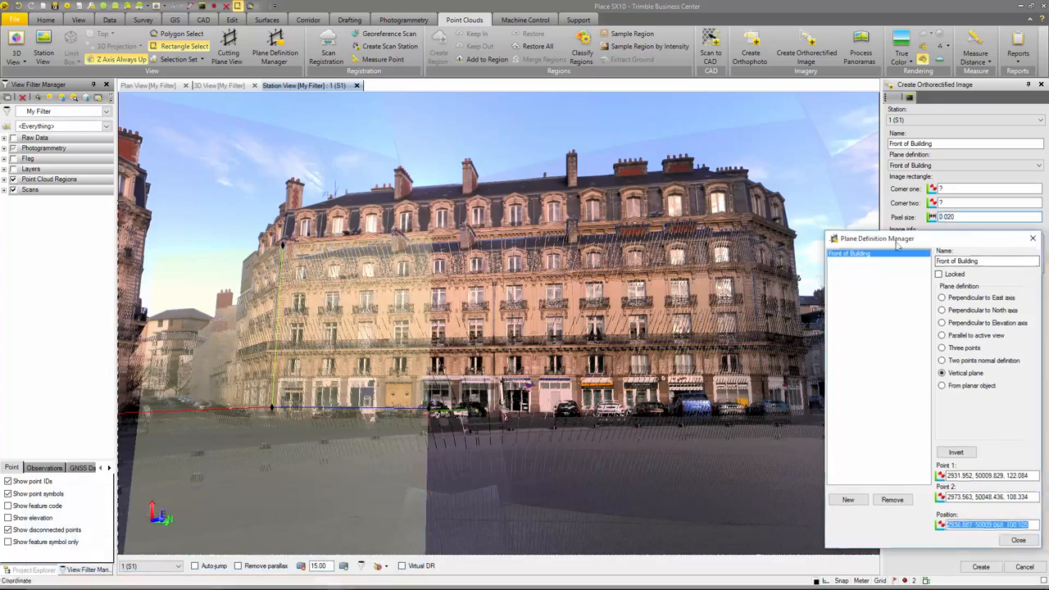
left_click_drag(935, 243, 329, 139)
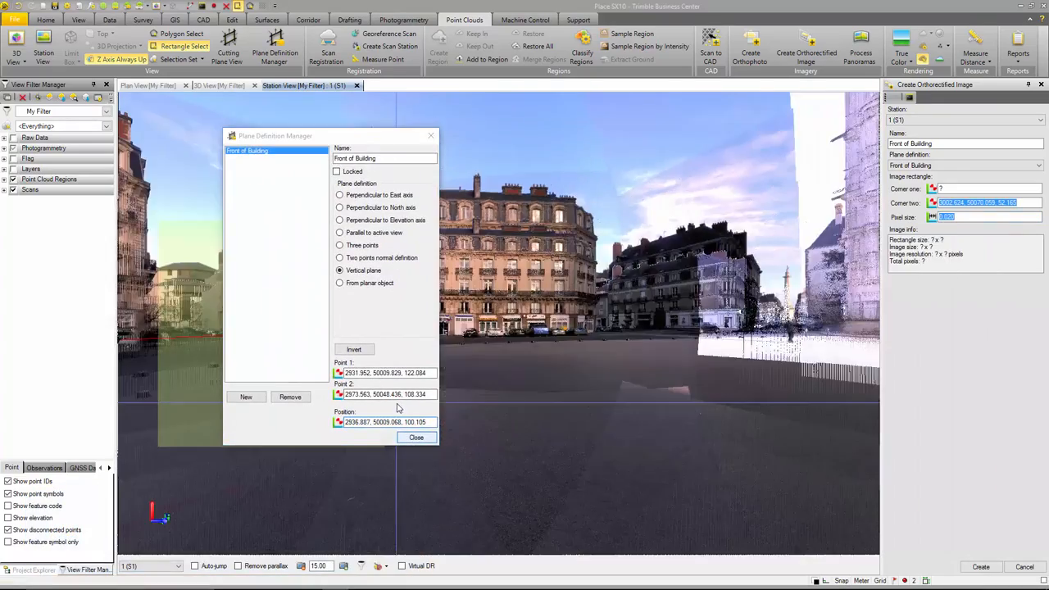
left_click(414, 437)
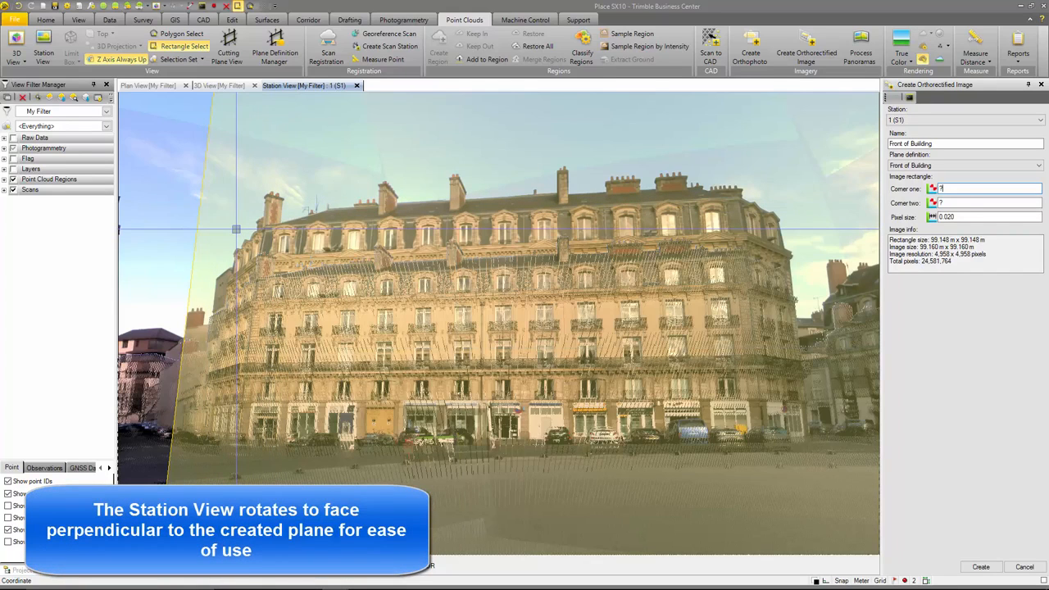
- Define the image rectangle around the whole facade by two opposite corners, about 66 by 33 m
left_click(208, 175)
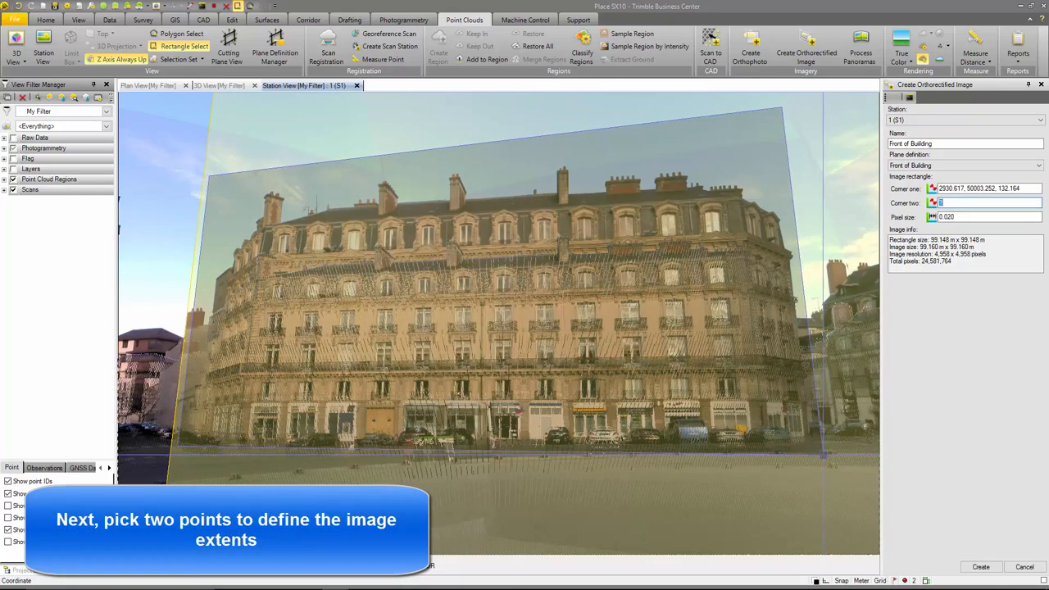
left_click(823, 454)
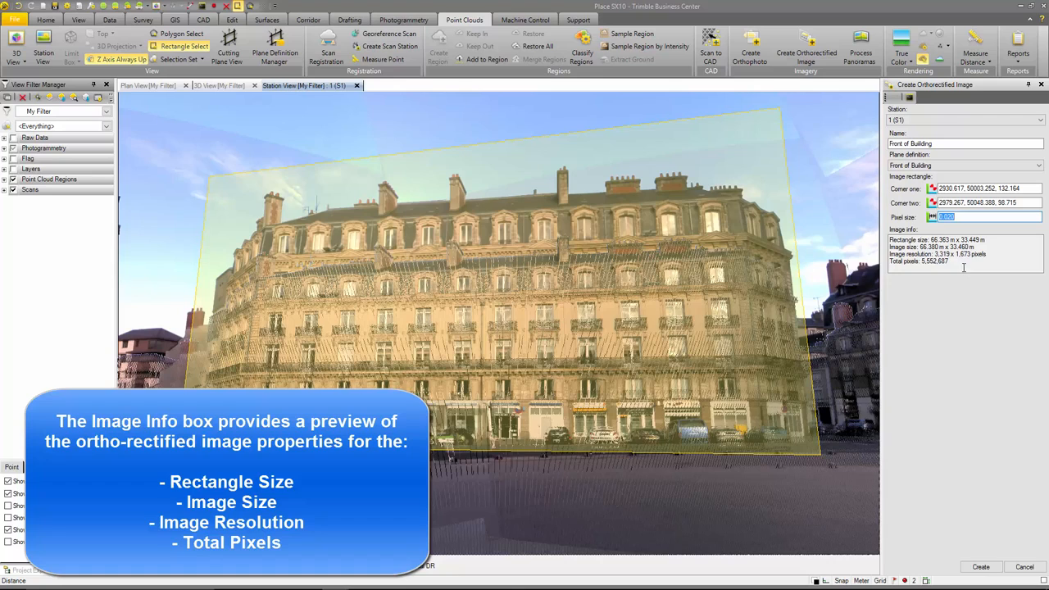
- Set the pixel size to 0.010 and create the Front of Building orthorectified image
left_click(969, 217)
left_click(933, 144)
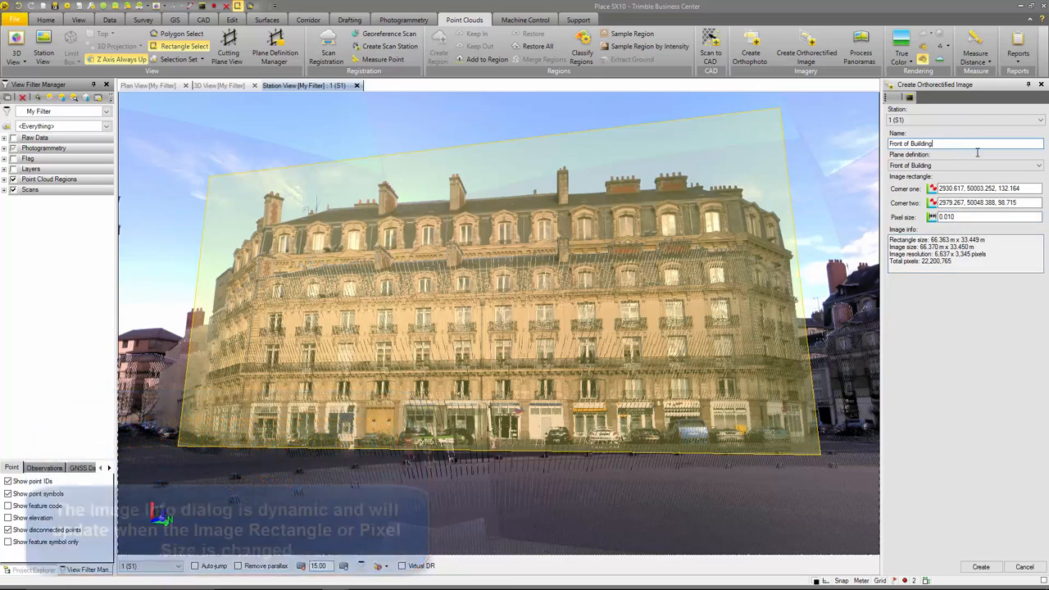
left_click(1039, 204)
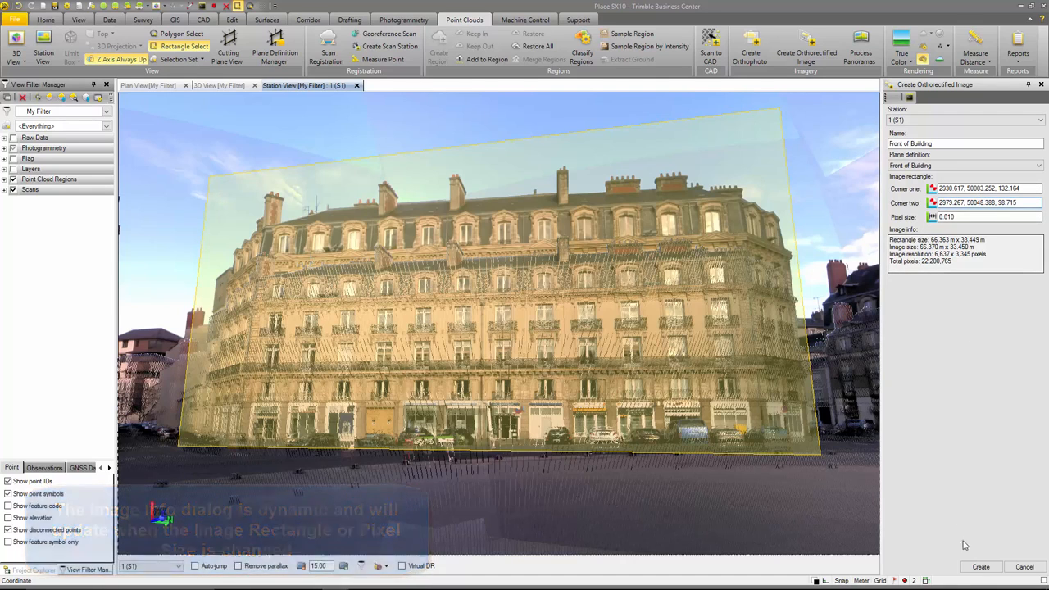
left_click(983, 567)
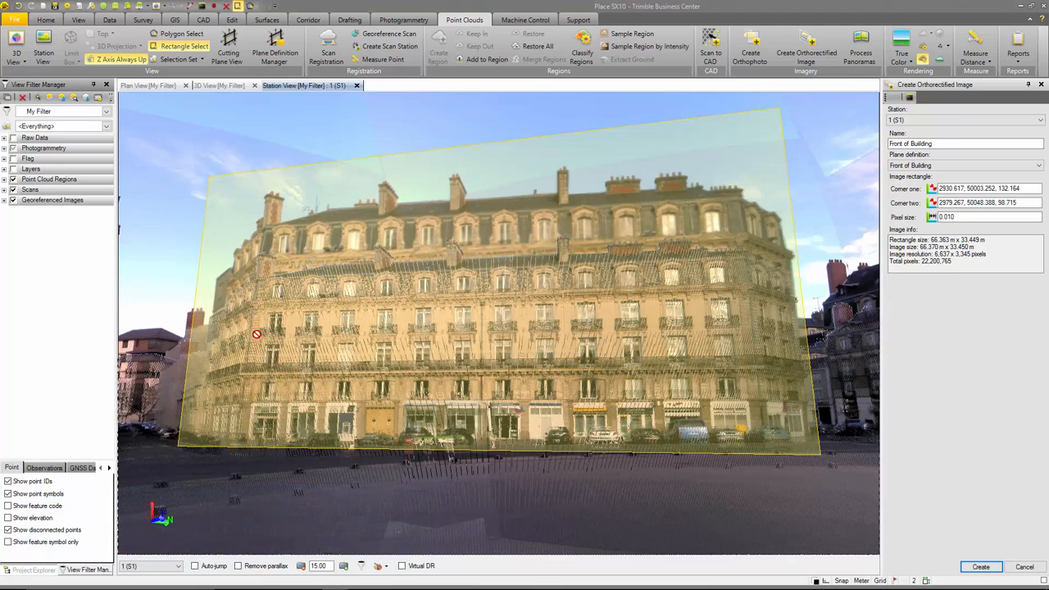
- Hide the point cloud regions and photogrammetry data, expand the georeferenced images list, and close the orthorectified image command
left_click(13, 180)
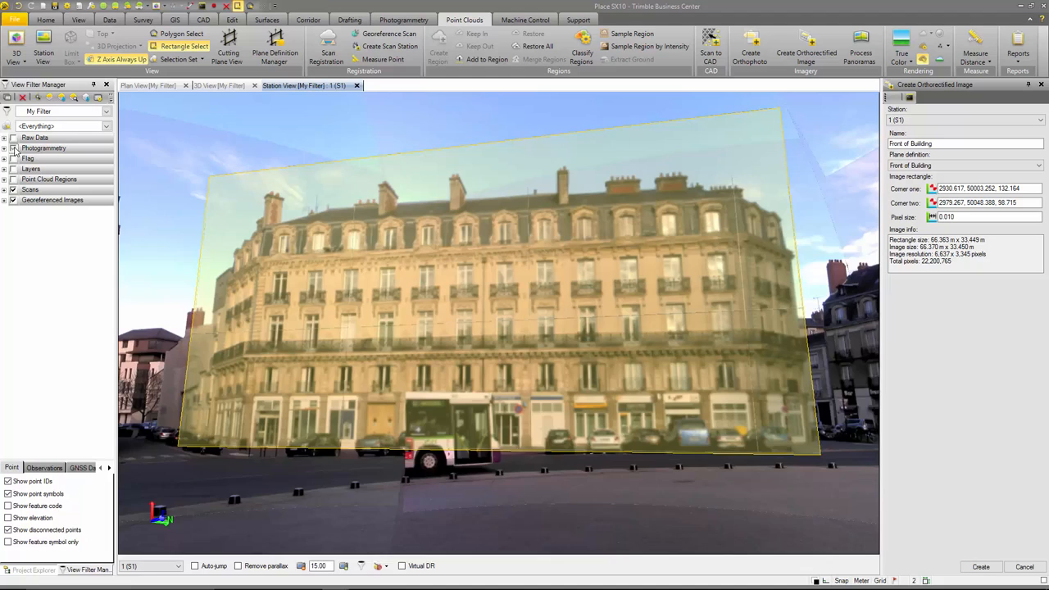
left_click(13, 148)
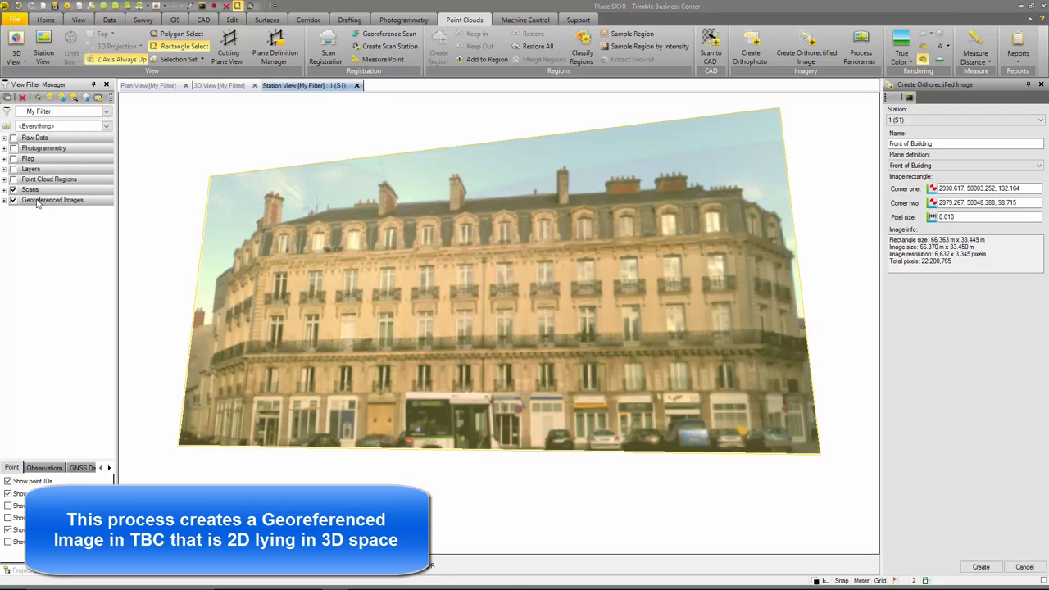
left_click(4, 200)
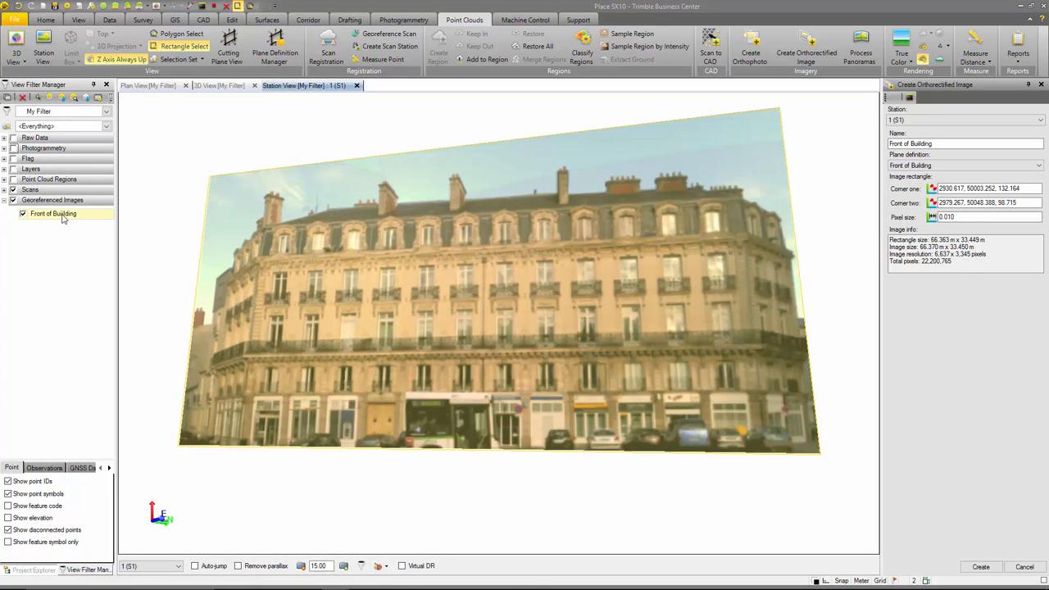
mouse_move(398, 259)
middle_mouse_down()
mouse_move(452, 246)
mouse_move(434, 242)
mouse_move(395, 267)
middle_mouse_up()
left_click(1028, 569)
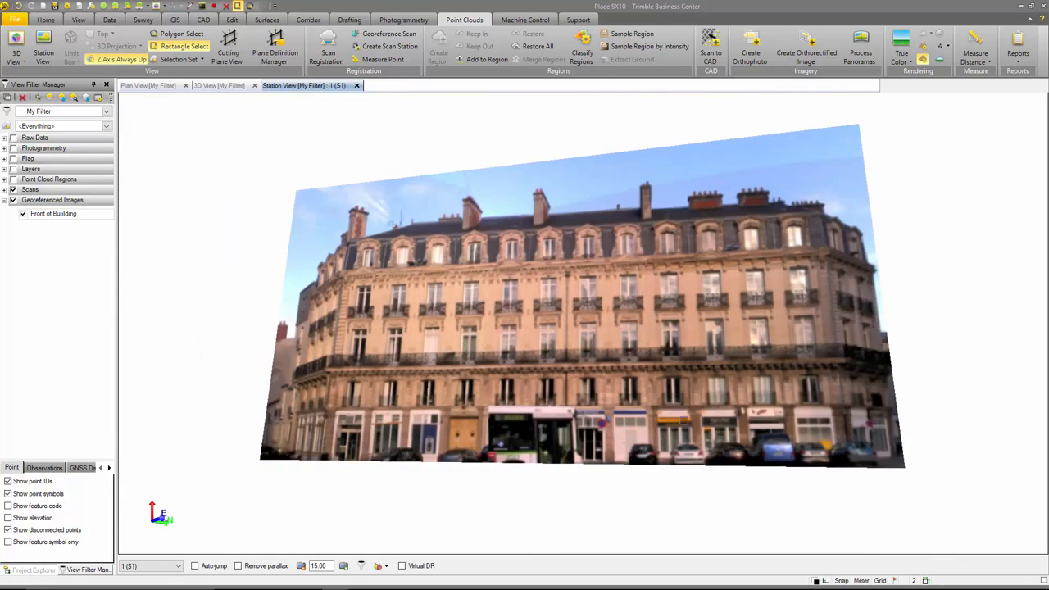
- View the facade image in the 3D view and open a Cutting Plane View of it on the Front of Building plane
left_click(219, 86)
middle_click_drag(446, 331, 488, 422)
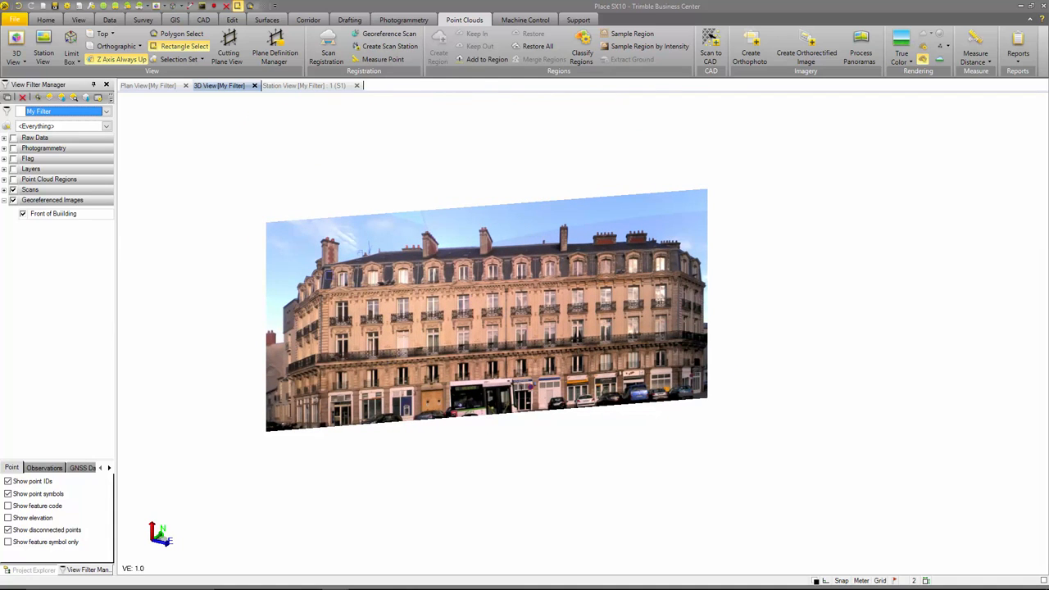
left_click(231, 49)
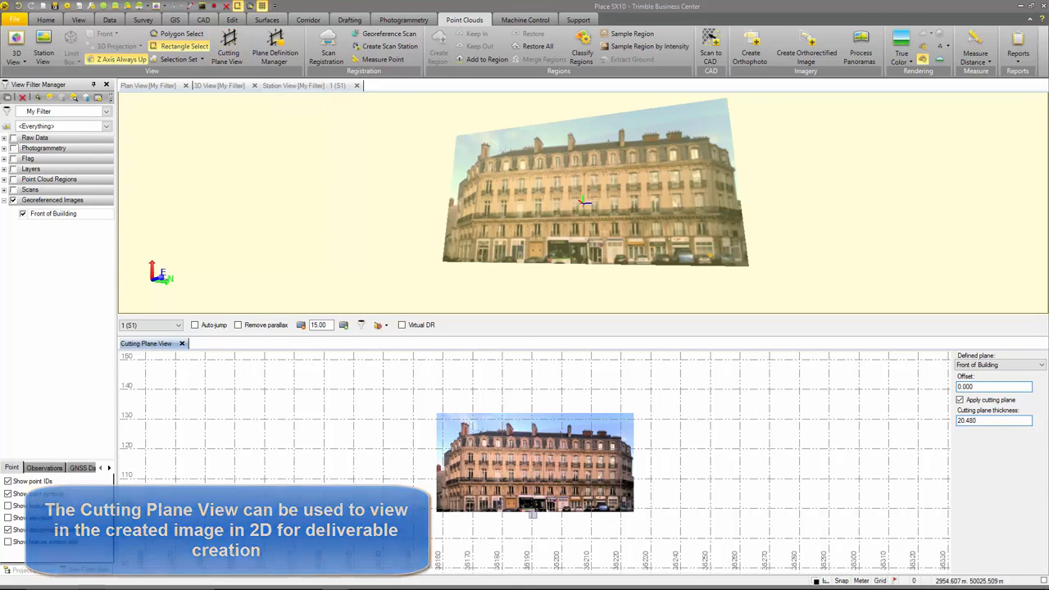
scroll(533, 514, "up", 4)
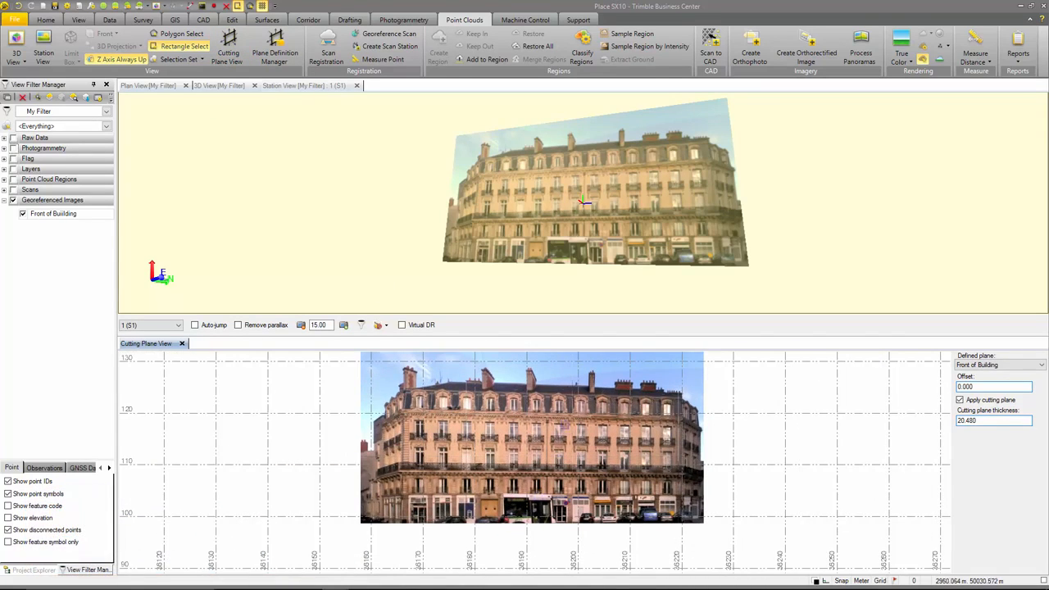
scroll(566, 455, "up", 4)
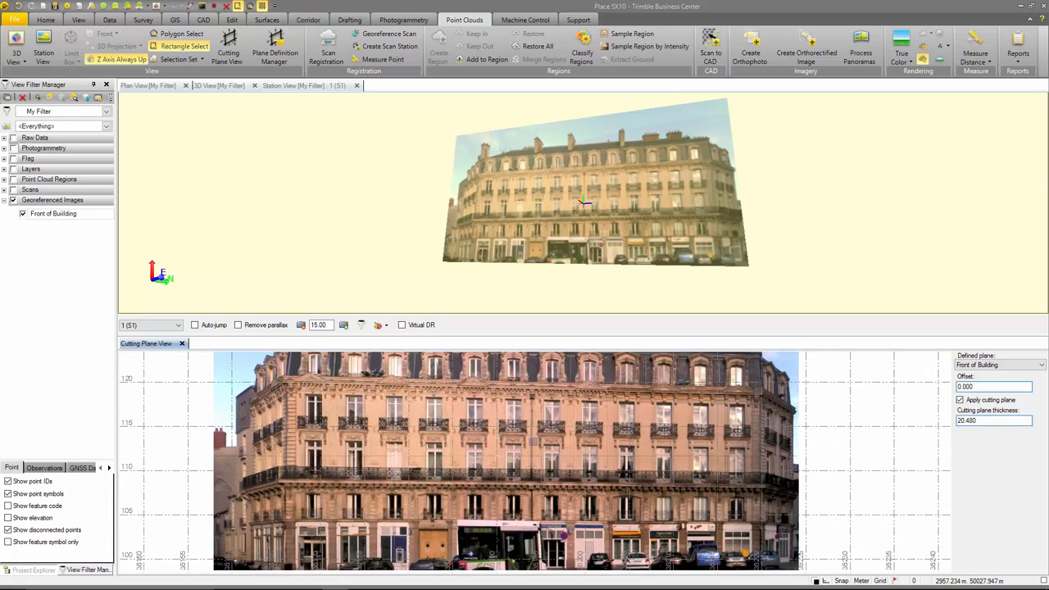
middle_click_drag(526, 436, 561, 468)
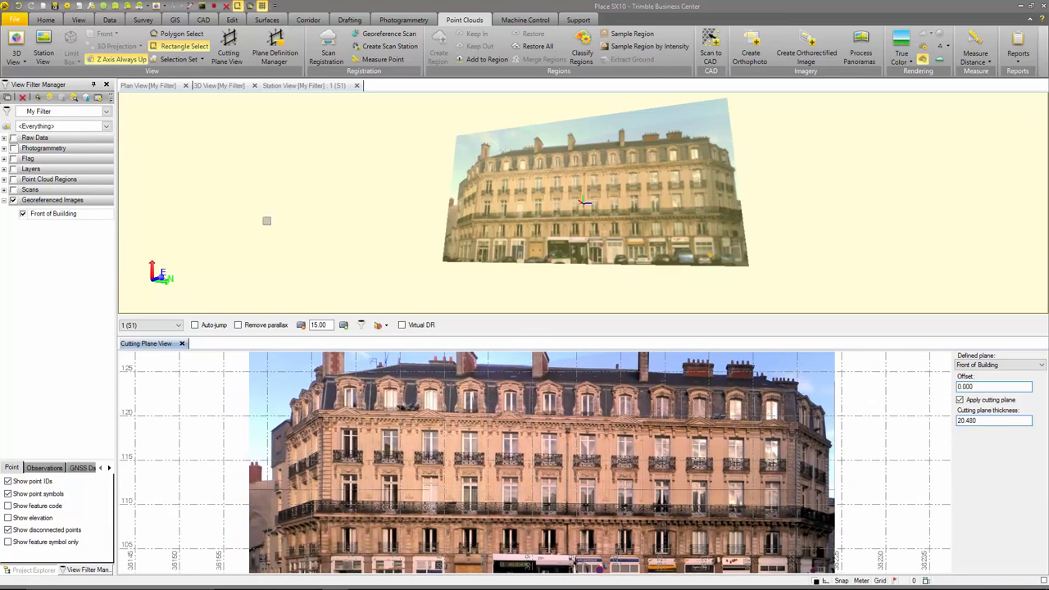
- Start the Create Rectangle command and assign it a new green layer named Building Facade
left_click(203, 19)
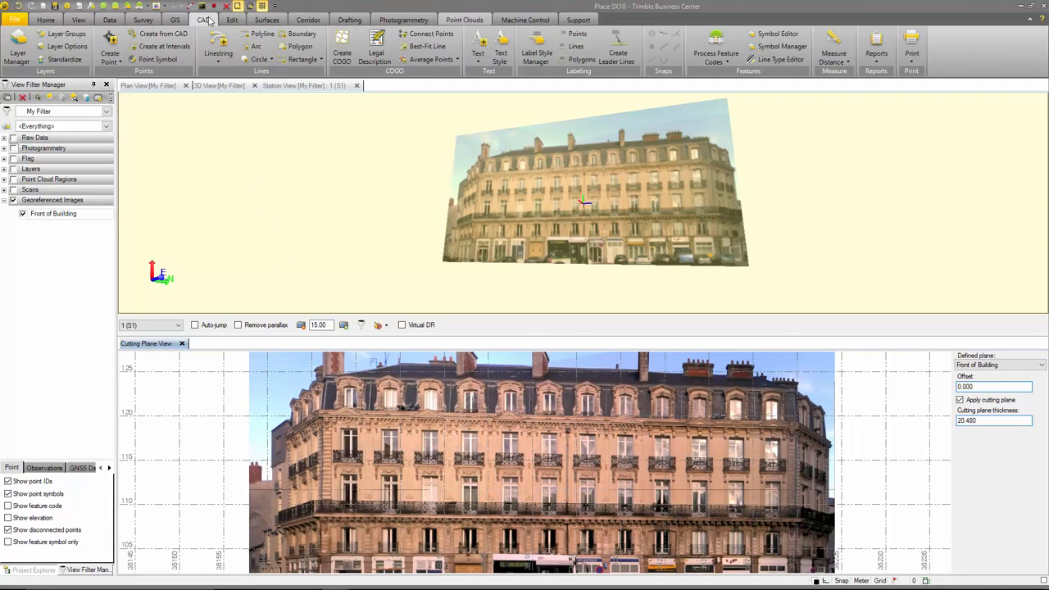
left_click(264, 37)
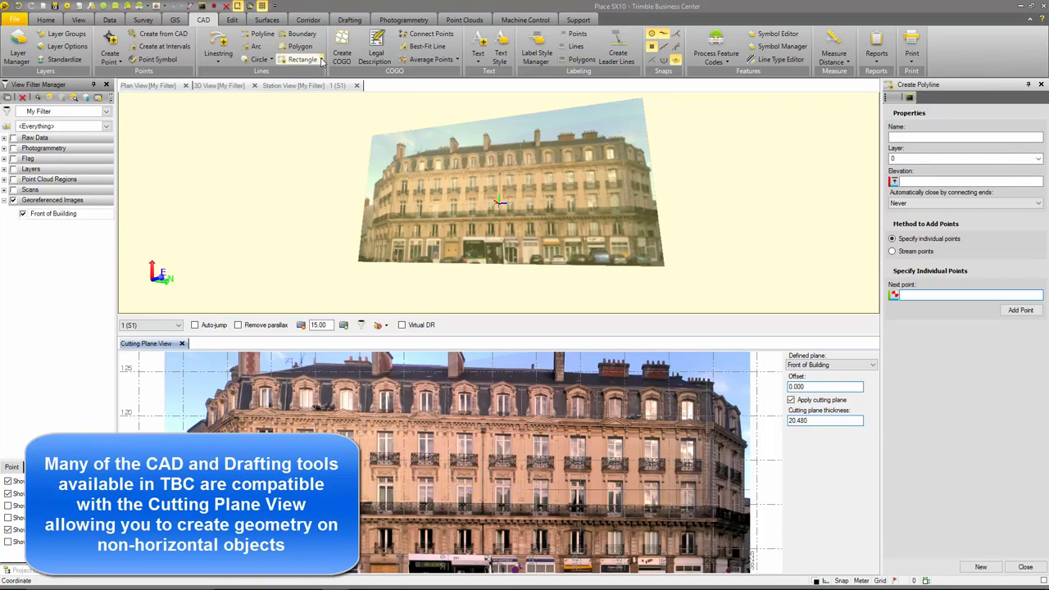
left_click(293, 60)
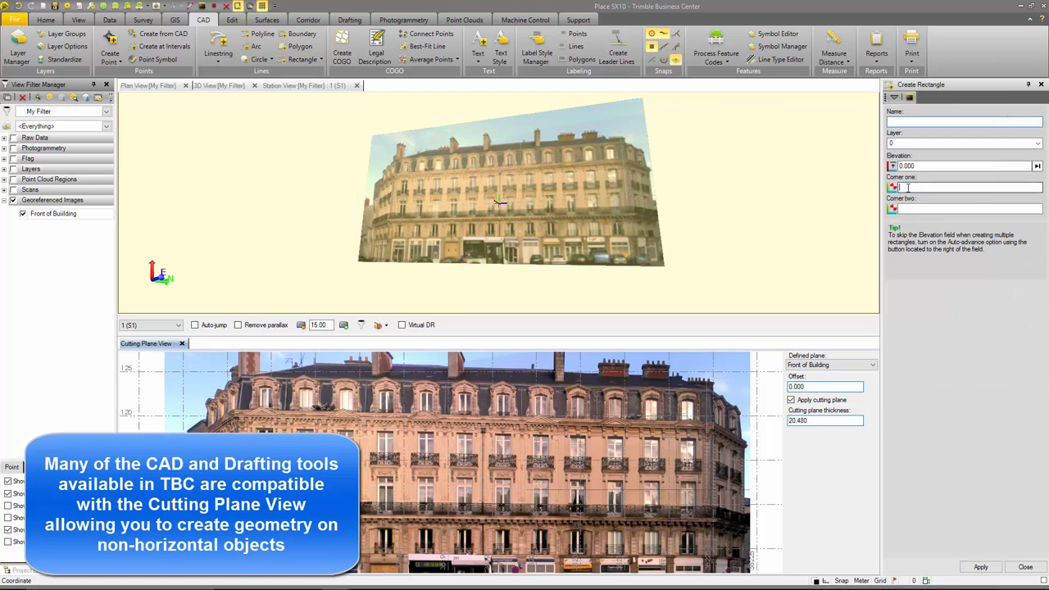
scroll(379, 438, "up", 4)
middle_click_drag(383, 428, 535, 441)
left_click(939, 144)
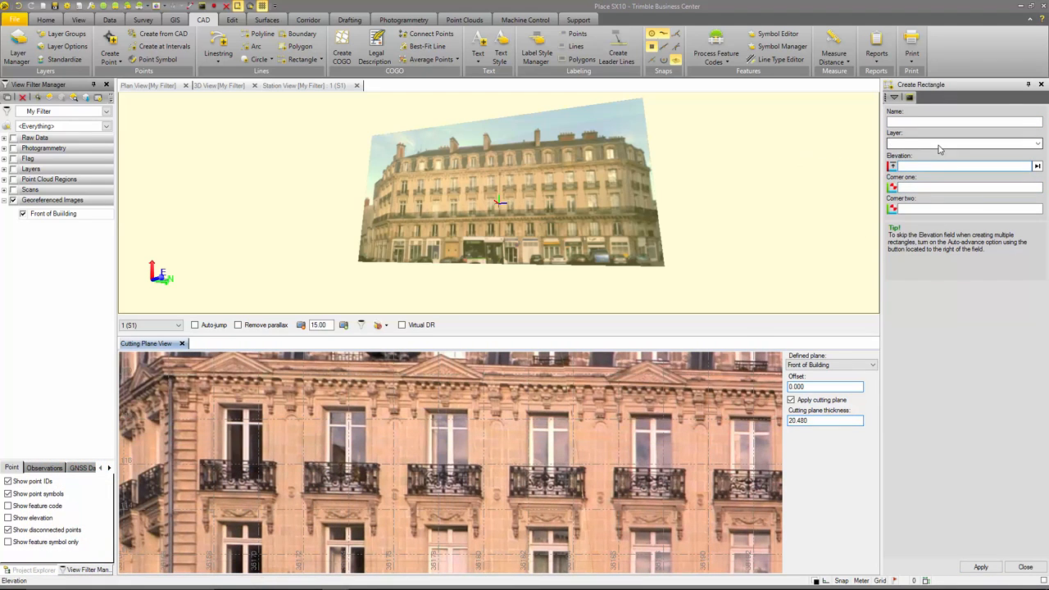
left_click(939, 146)
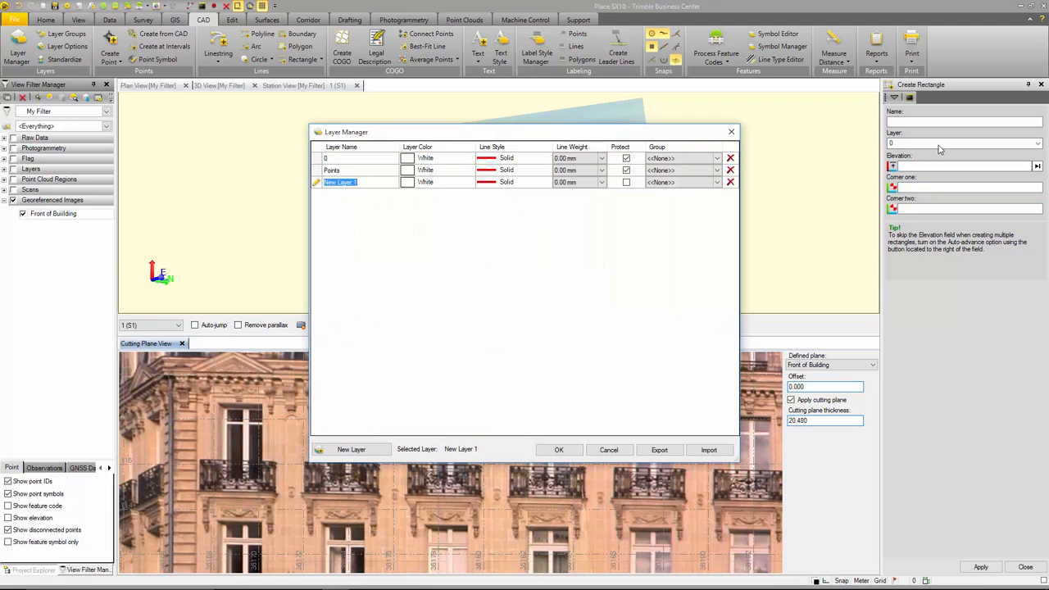
type("Building Facade")
left_click(458, 183)
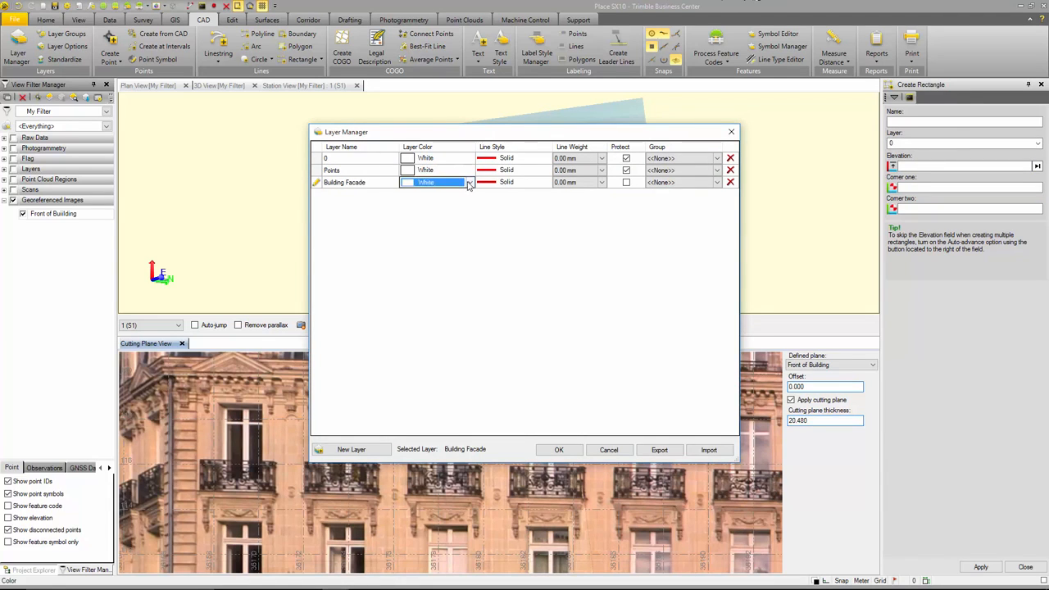
left_click(452, 182)
left_click(434, 193)
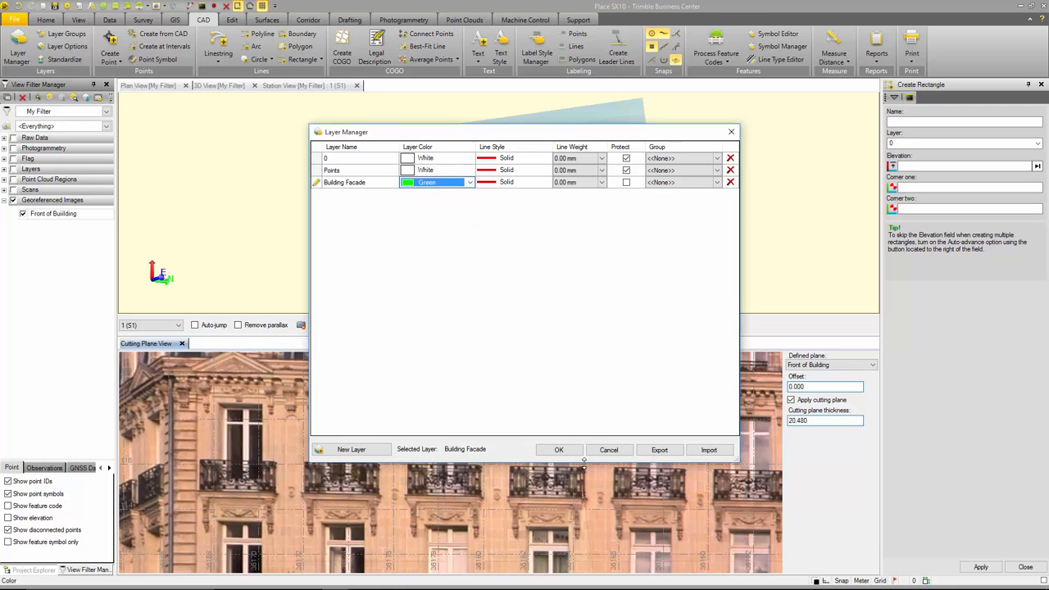
left_click(571, 453)
- Draw rectangles around two neighbouring balcony windows, the second and third of the row, in the Cutting Plane View
left_click(900, 187)
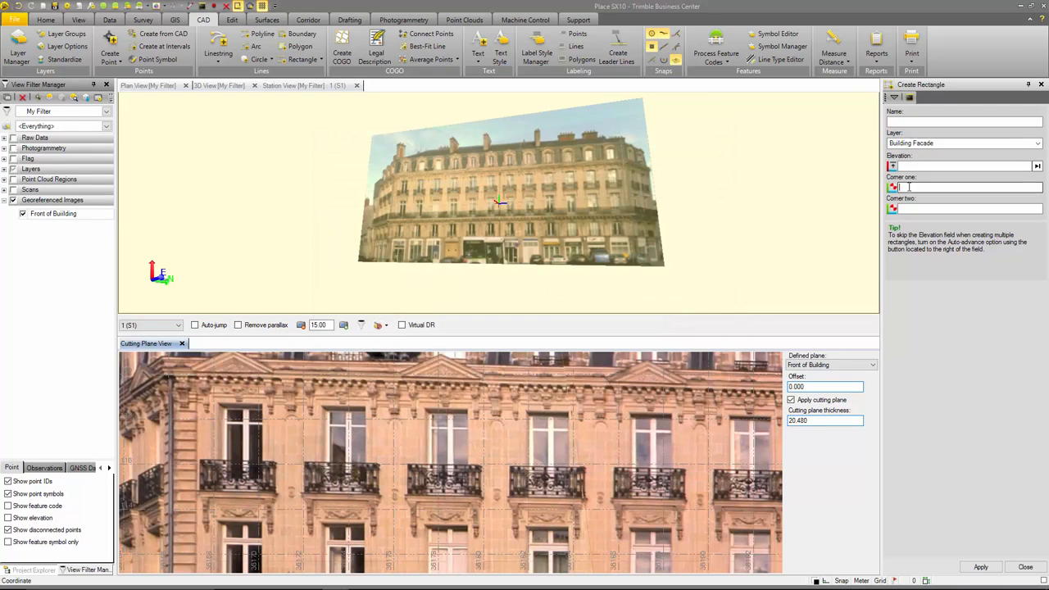
left_click(346, 478)
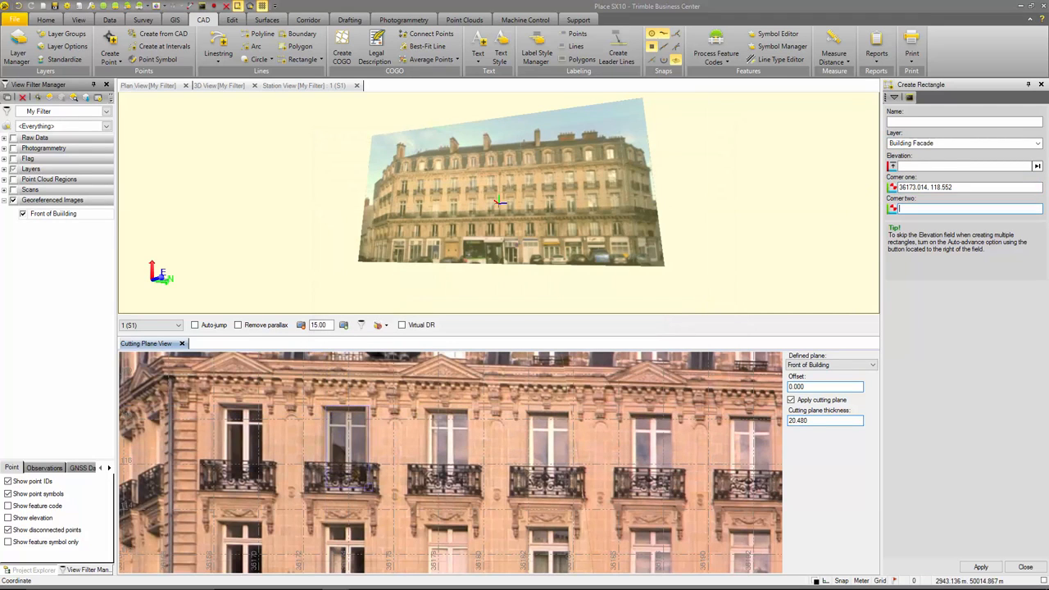
left_click(365, 408)
left_click(426, 408)
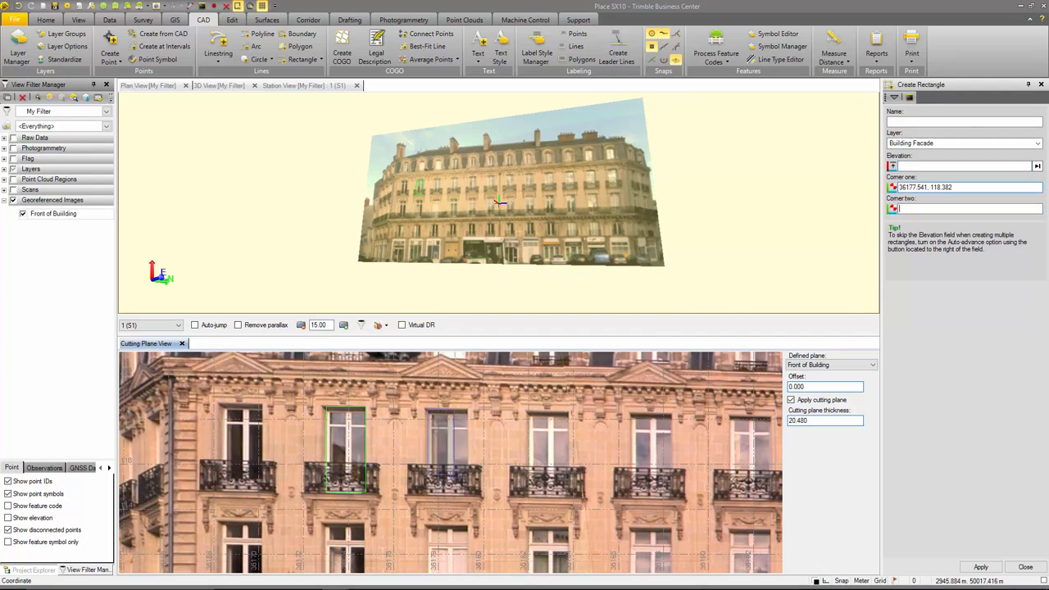
left_click(469, 494)
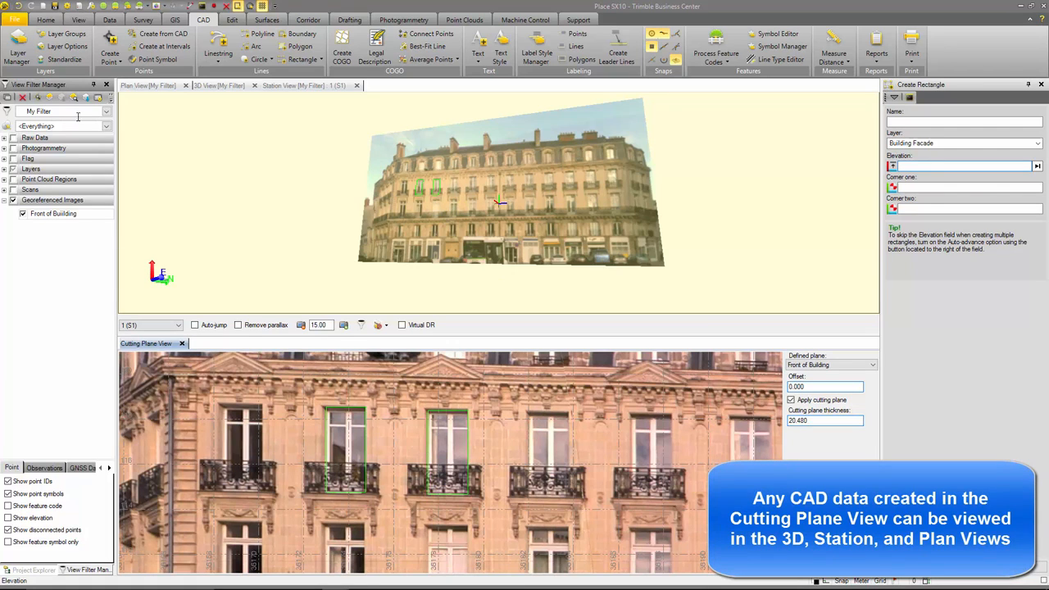
- Set up a CAD export with the DWG exporter and name the output file Building Facade
left_click(50, 22)
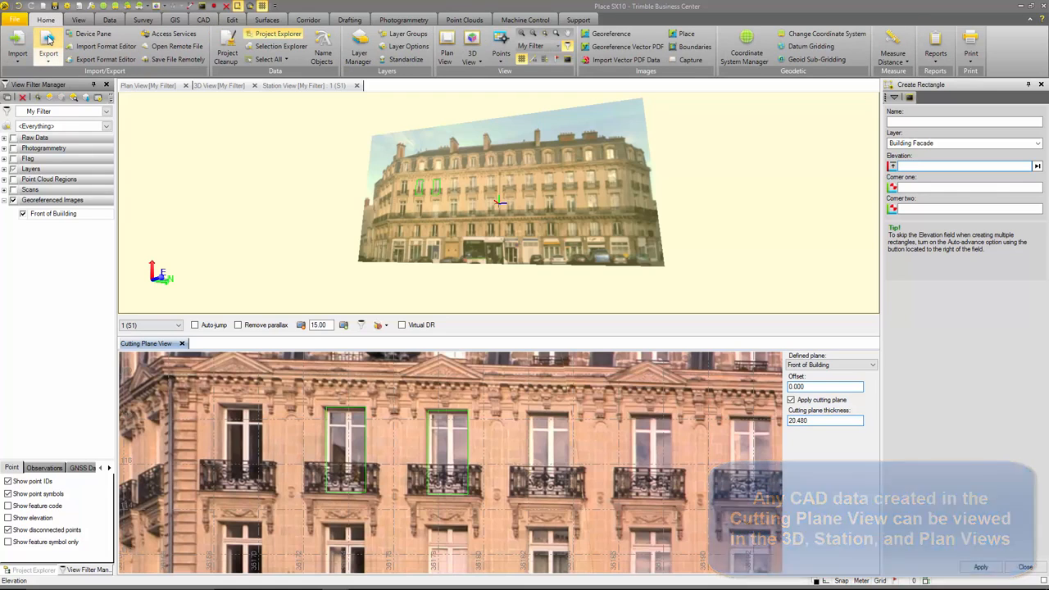
left_click(49, 40)
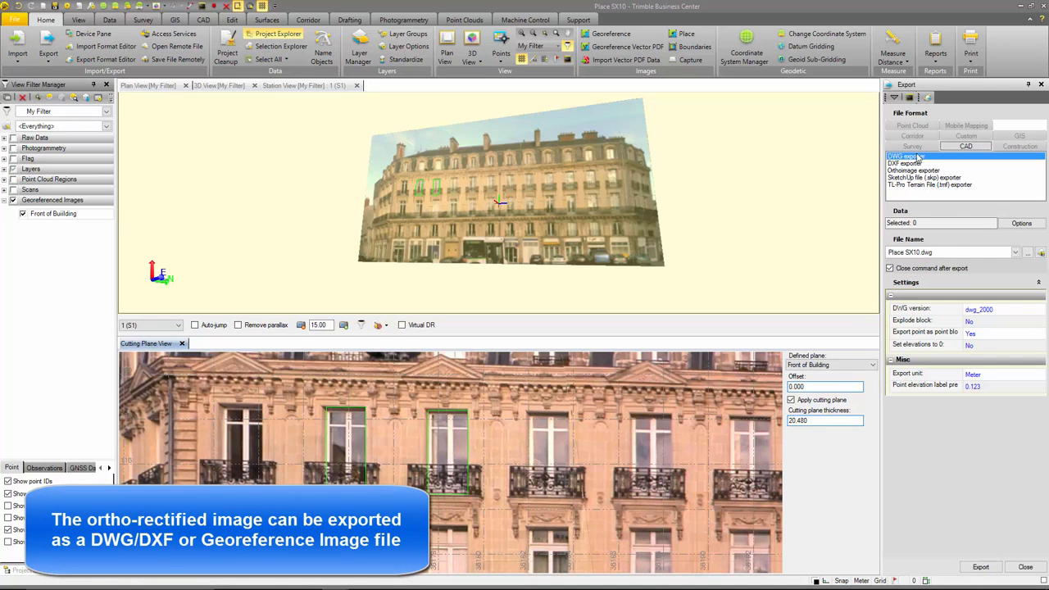
left_click(953, 254)
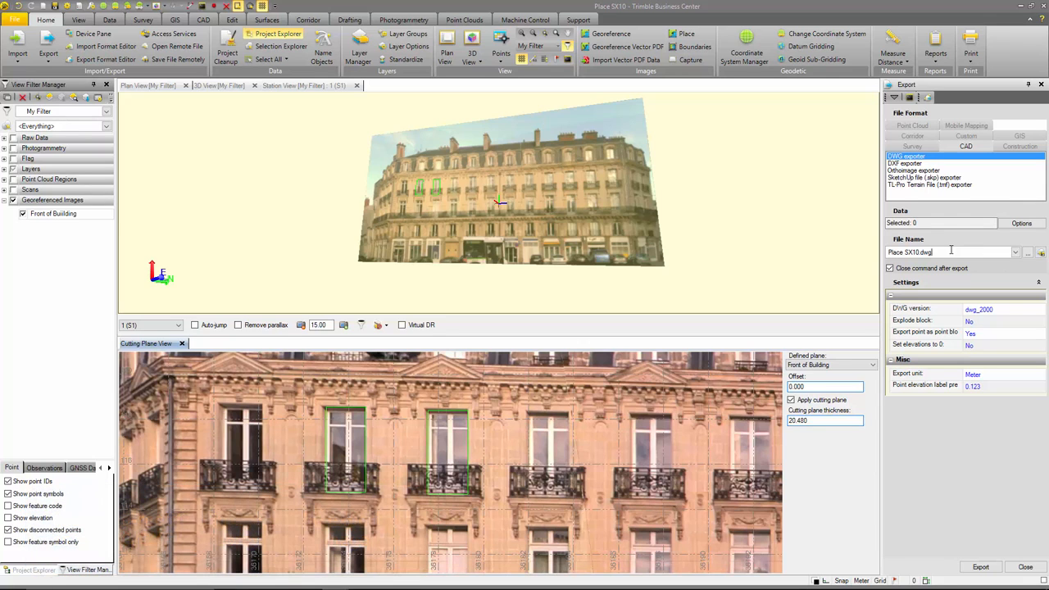
left_click(1029, 254)
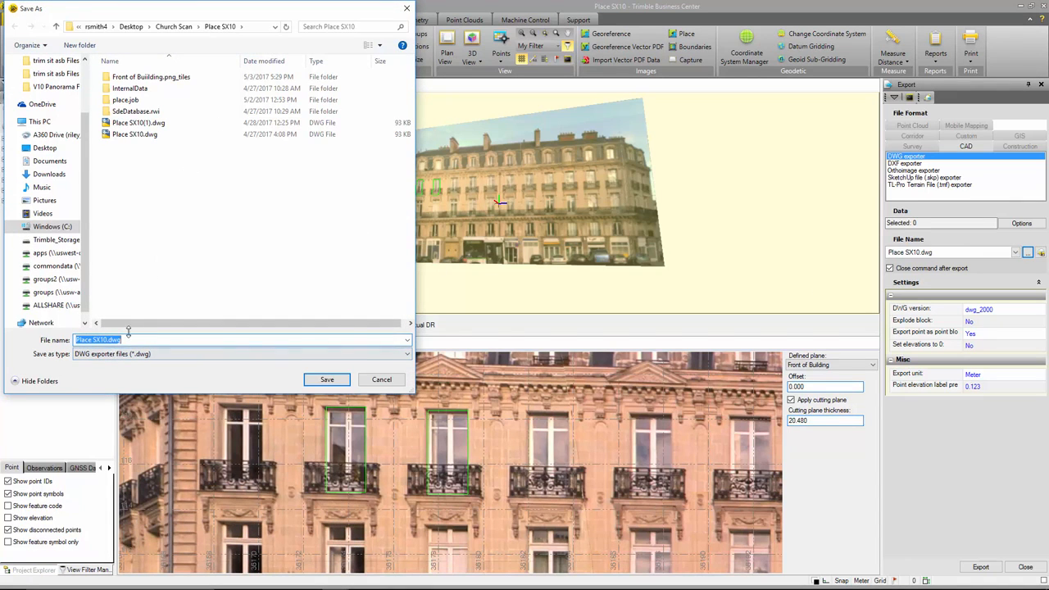
type("Building Face")
left_click(325, 379)
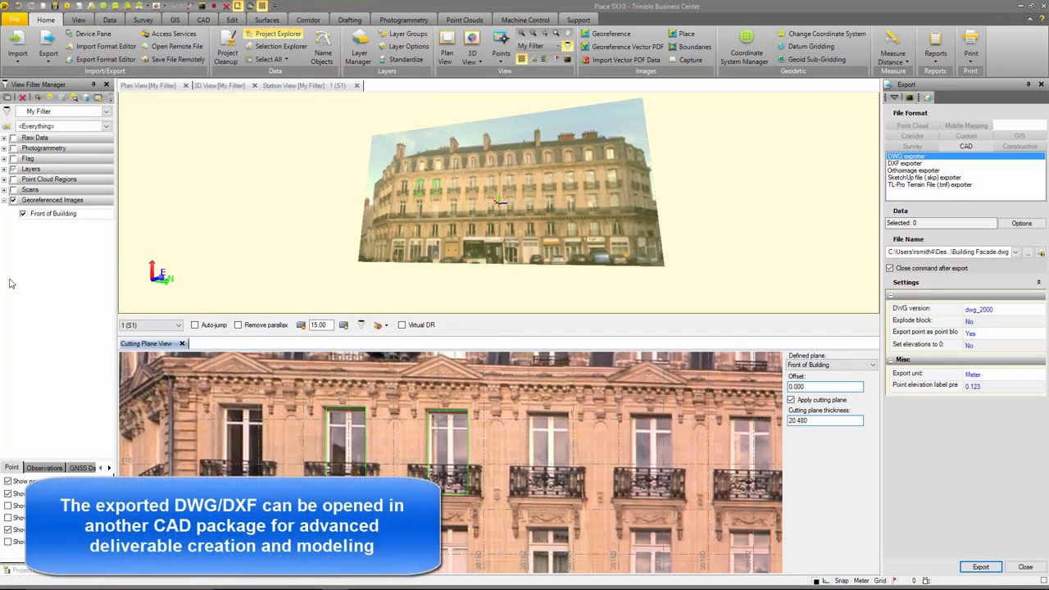
- Select the imported Front of Building.png as the export data and export it to the DWG file
left_click(23, 571)
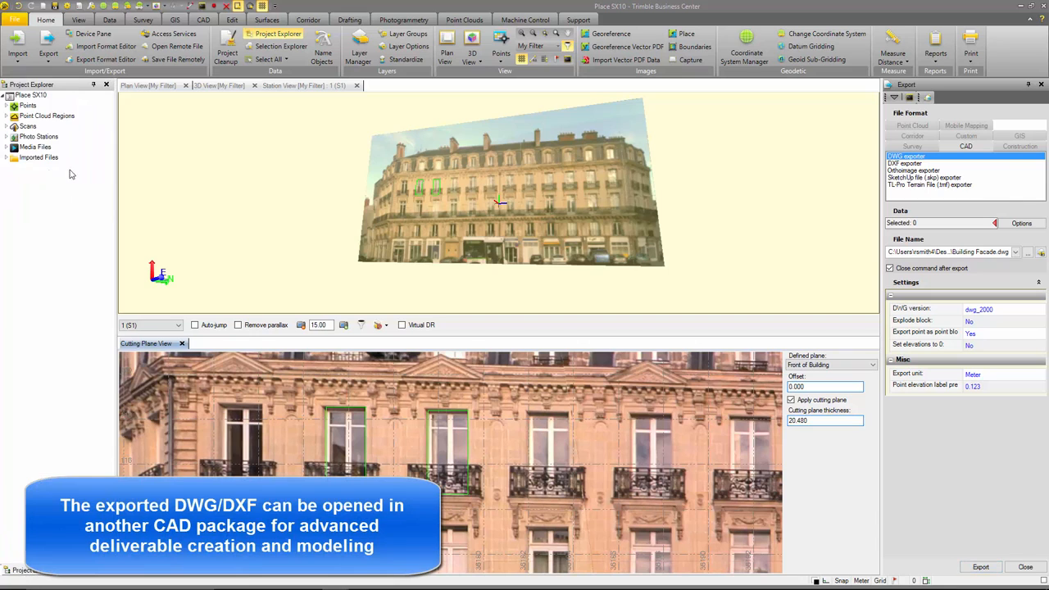
left_click(6, 158)
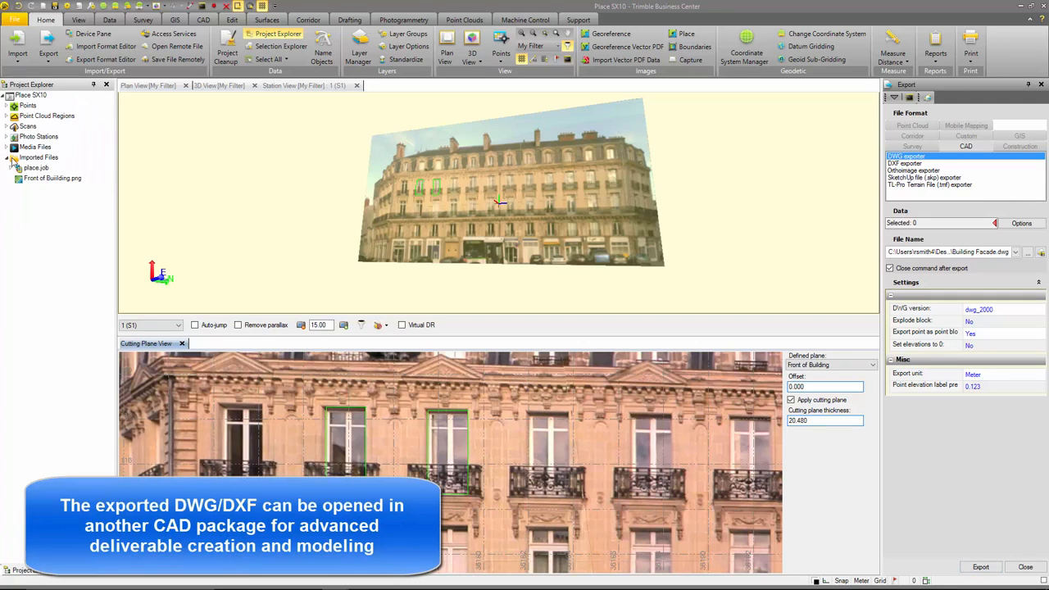
left_click(54, 179)
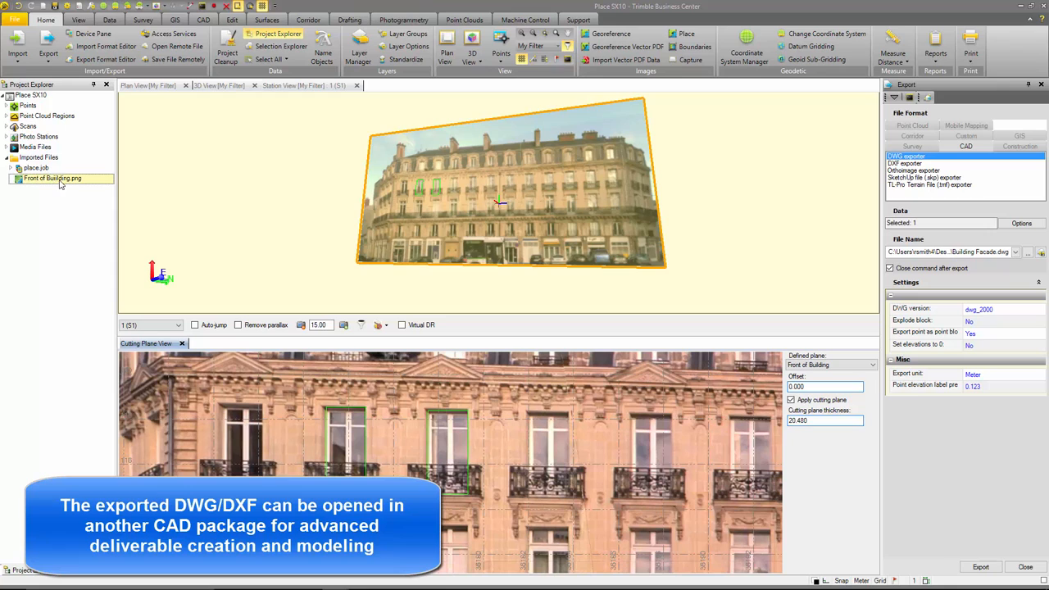
left_click(980, 565)
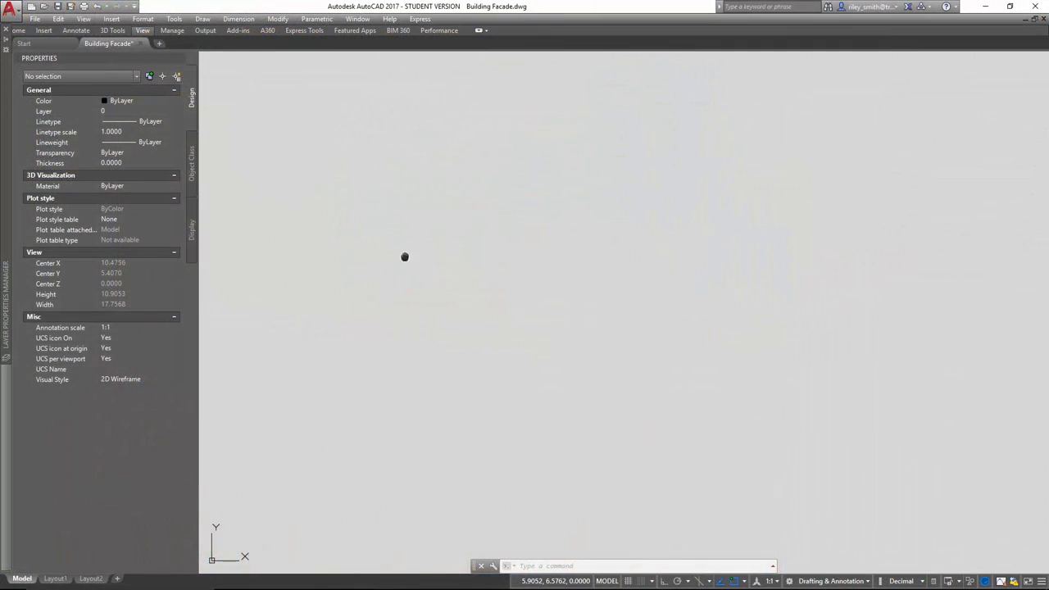
- In AutoCAD, rotate Building Facade.dwg with Free Orbit from the plan view until the facade image is seen nearly face-on
middle_click(405, 256)
middle_click(405, 257)
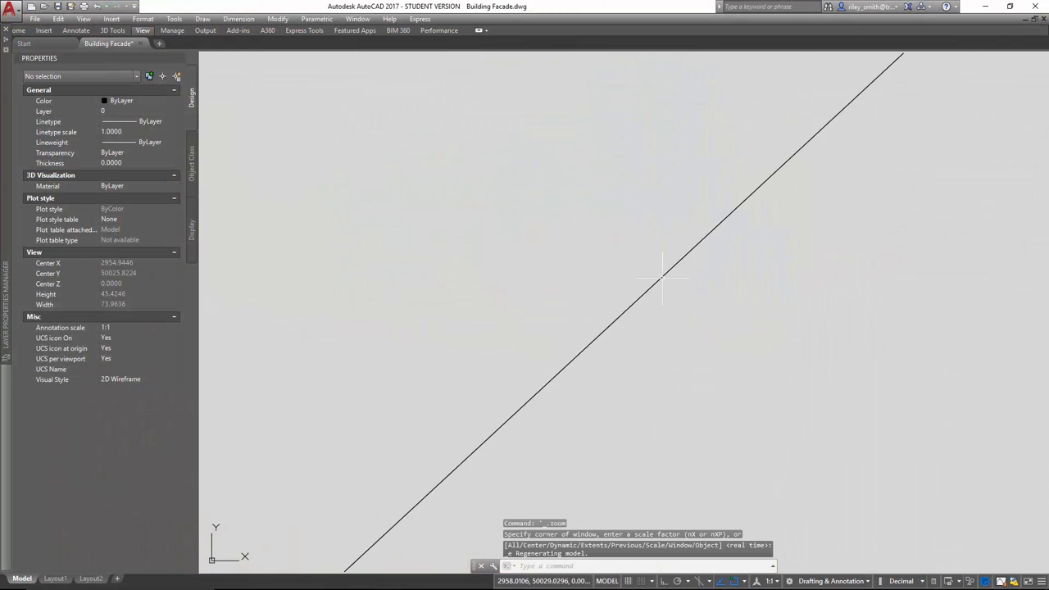
scroll(659, 295, "down", 6)
scroll(707, 271, "up", 6)
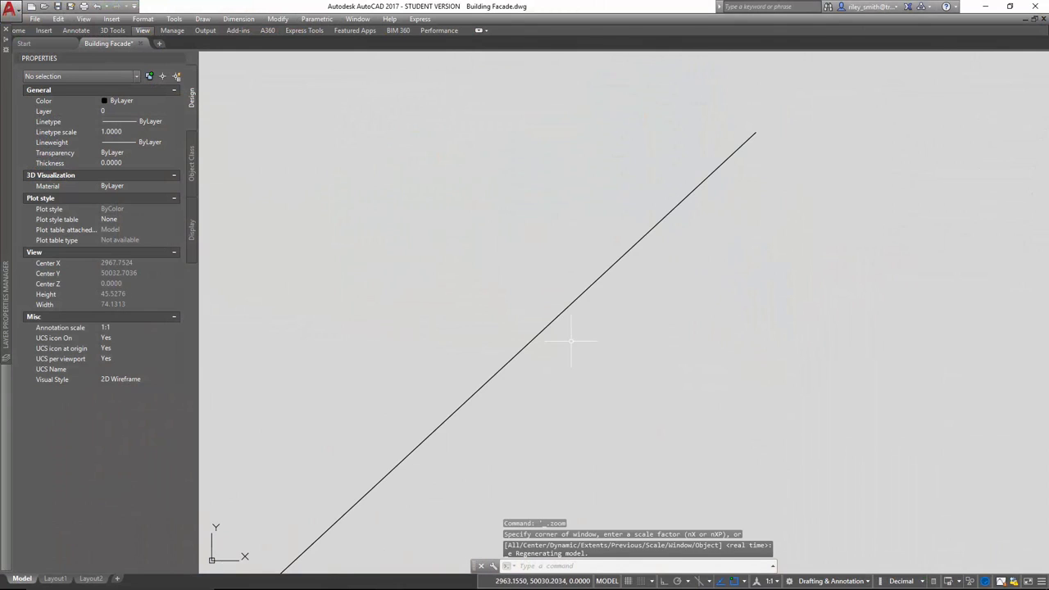
scroll(571, 341, "down", 2)
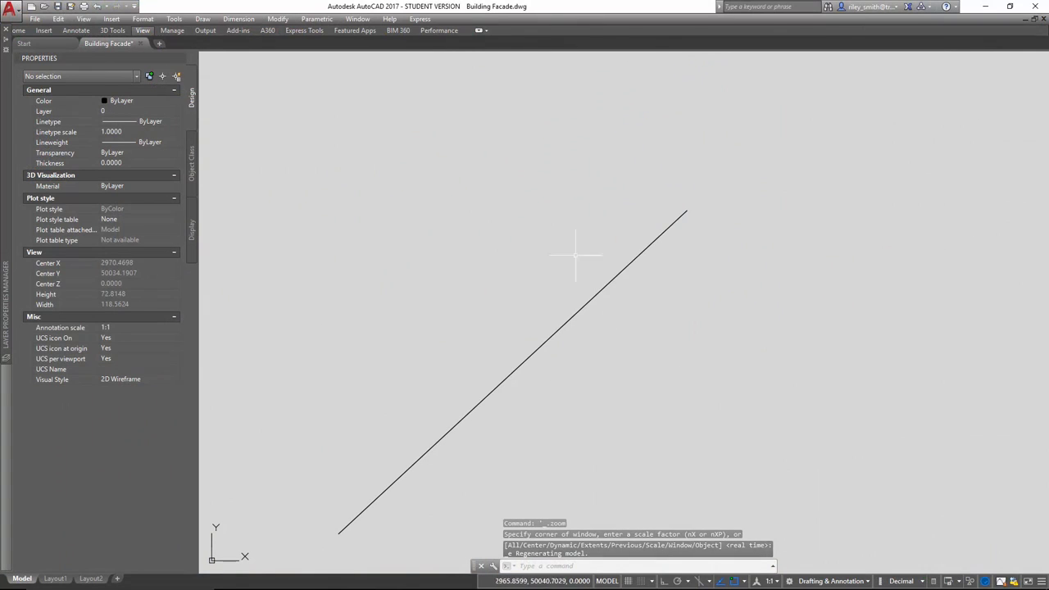
left_click(84, 18)
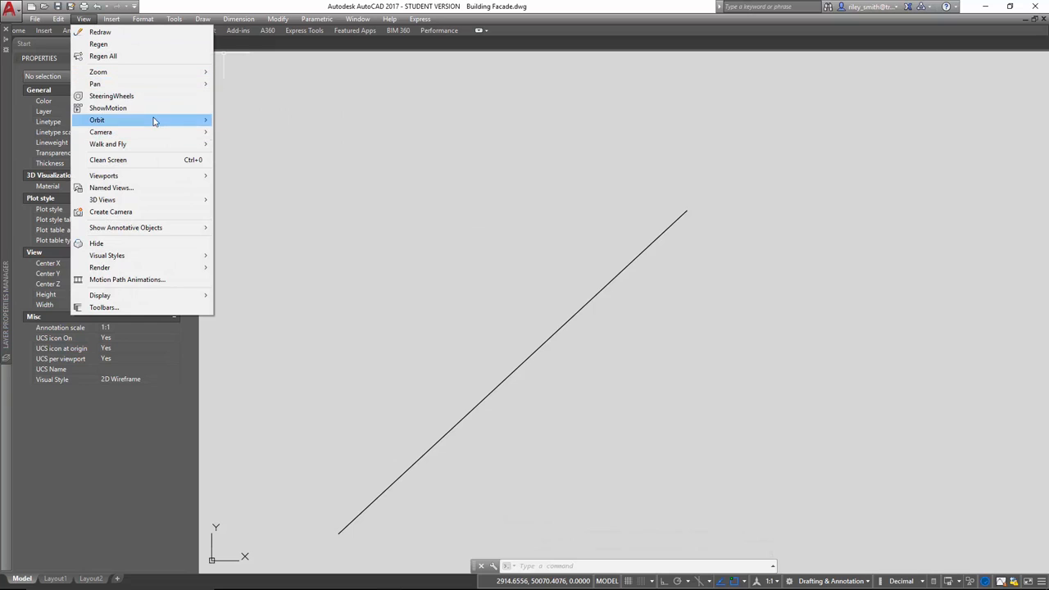
mouse_move(154, 121)
left_click(246, 129)
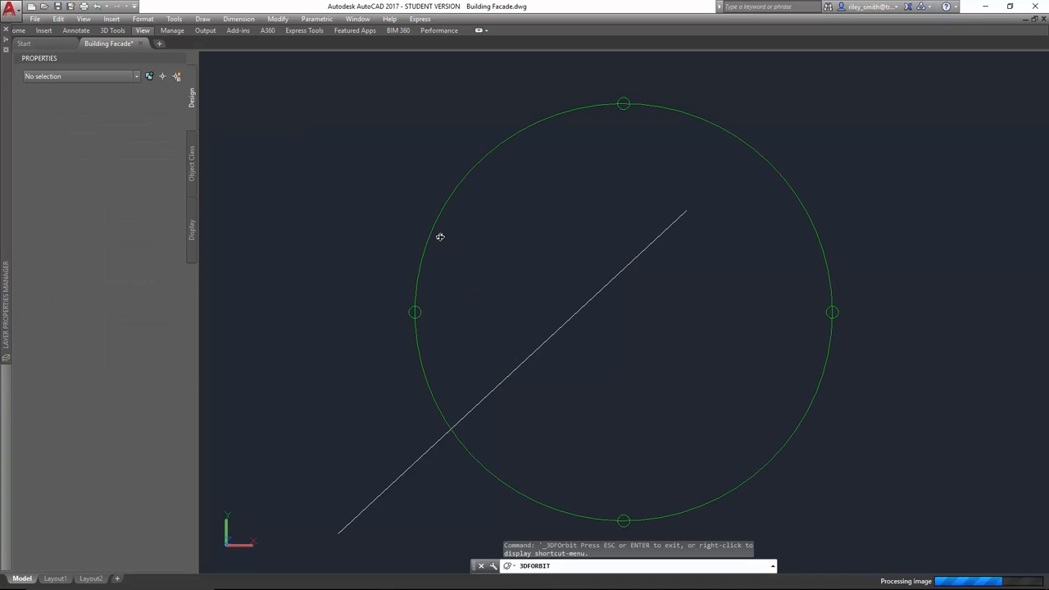
left_click_drag(469, 323, 513, 219)
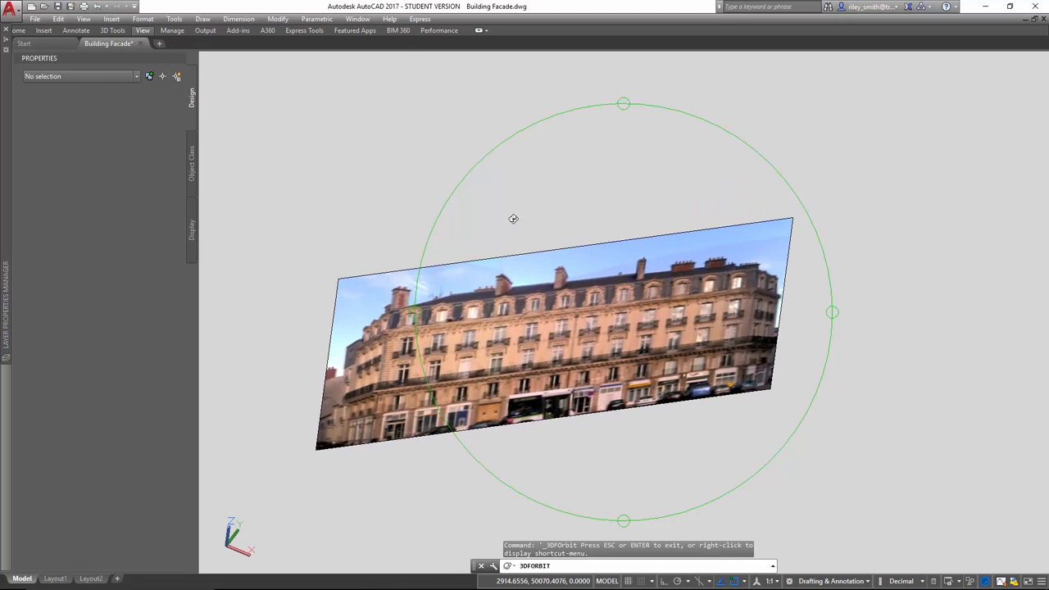
left_click_drag(411, 230, 493, 149)
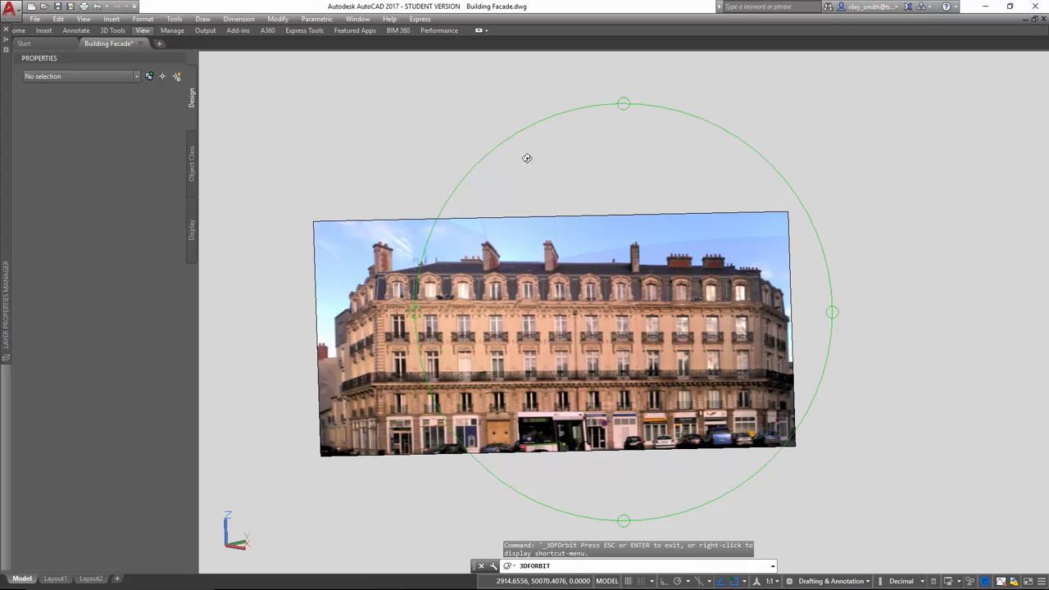
- Switch the drawing to the preset Front view
right_click(515, 218)
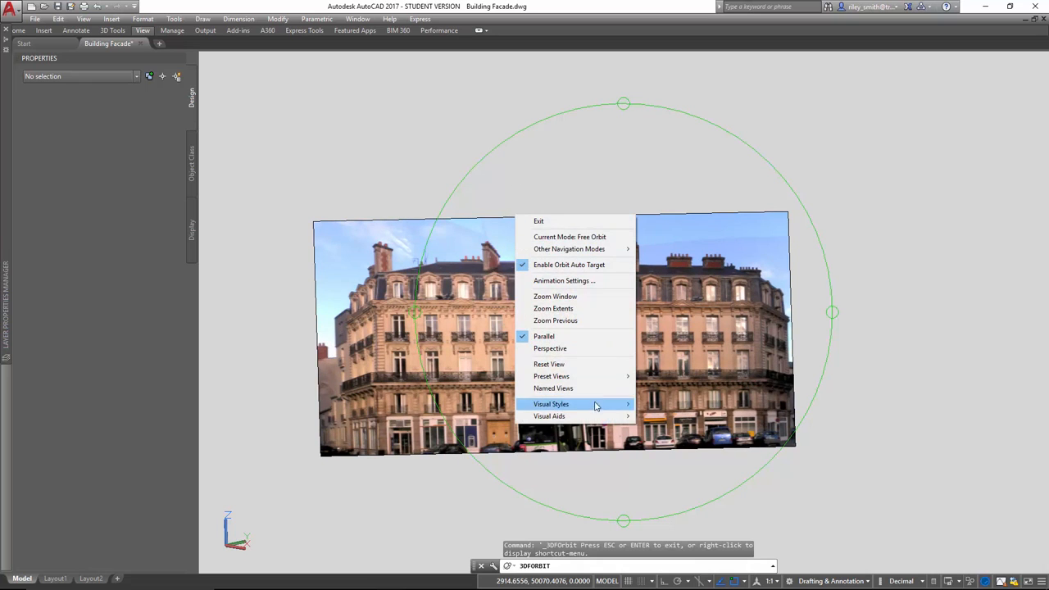
mouse_move(599, 381)
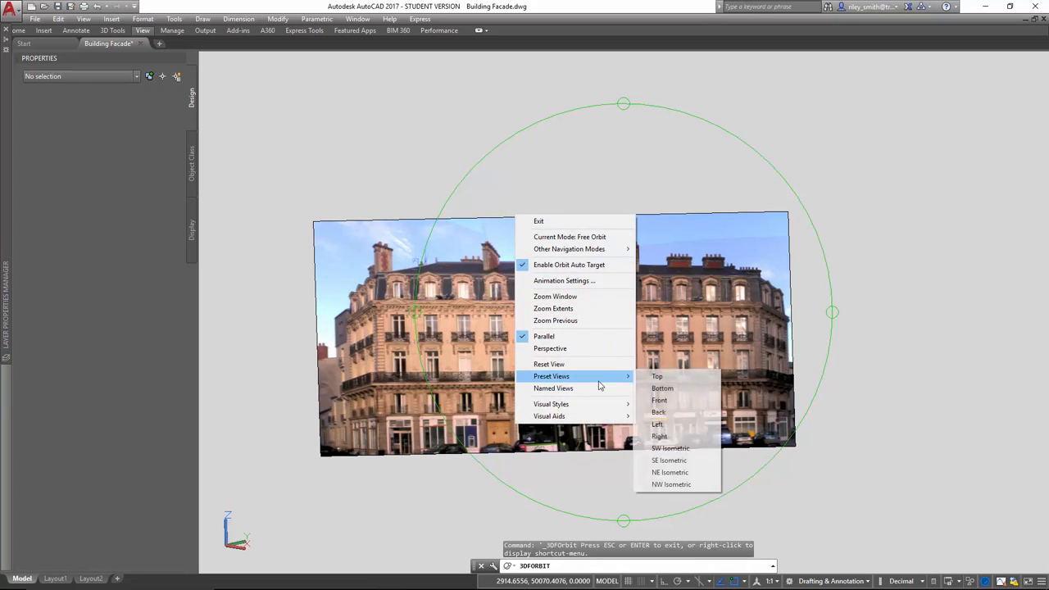
left_click(670, 400)
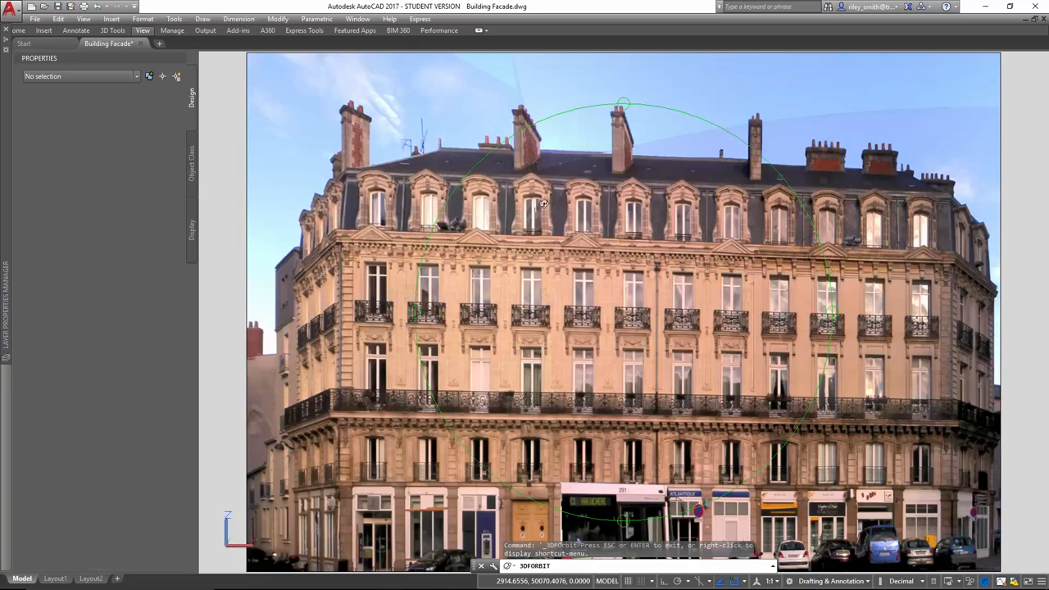